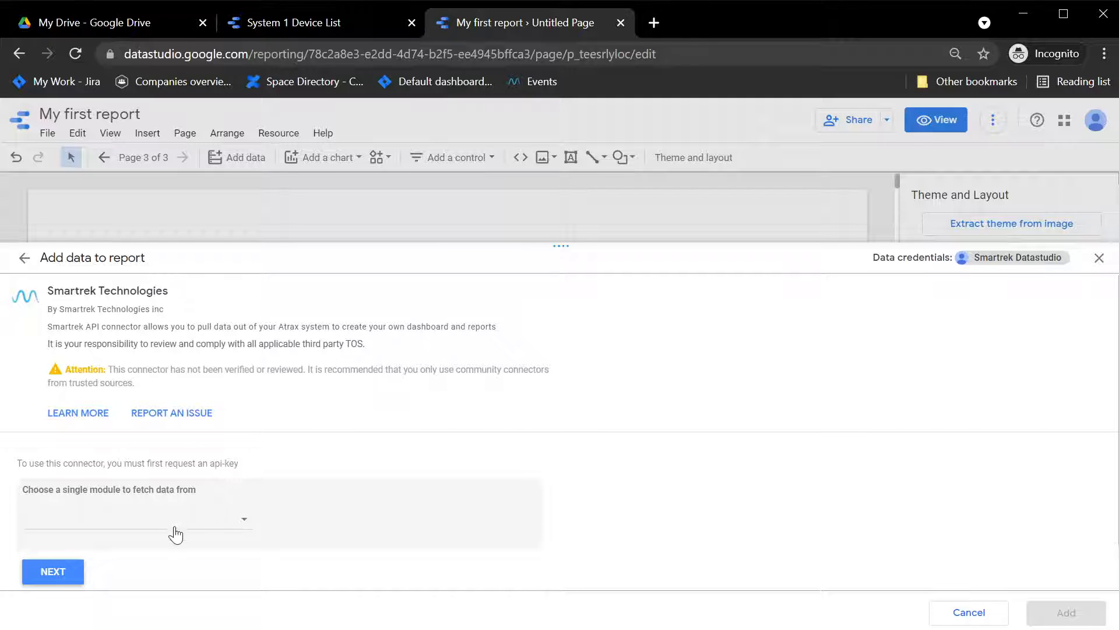
Step: Choose the Realtime Device Data module for the Smartrek connector and continue
click(174, 529)
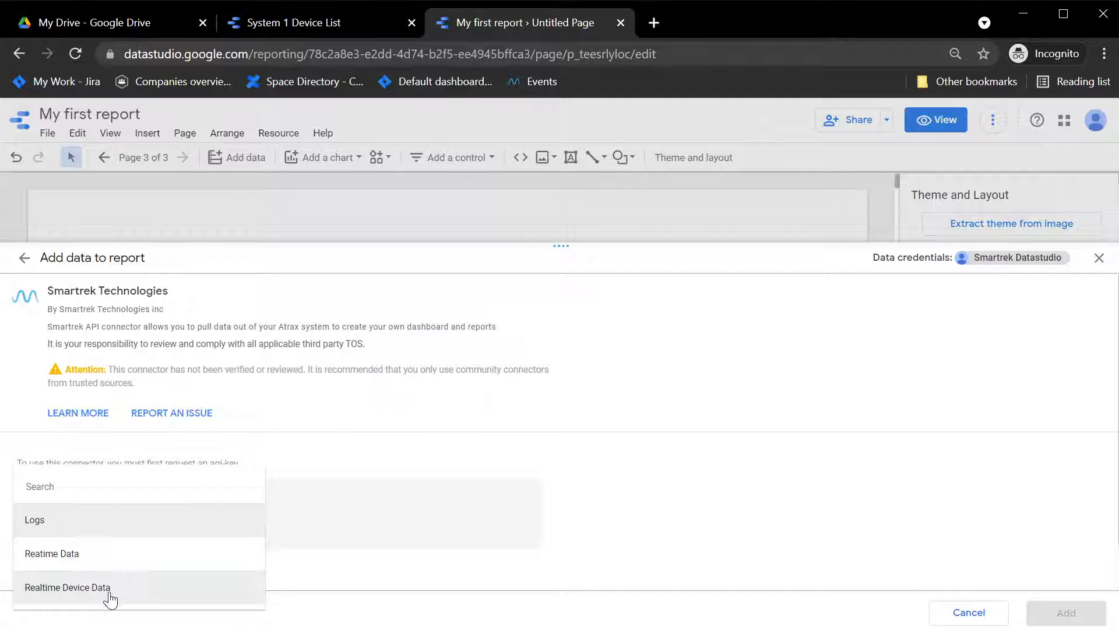
click(110, 598)
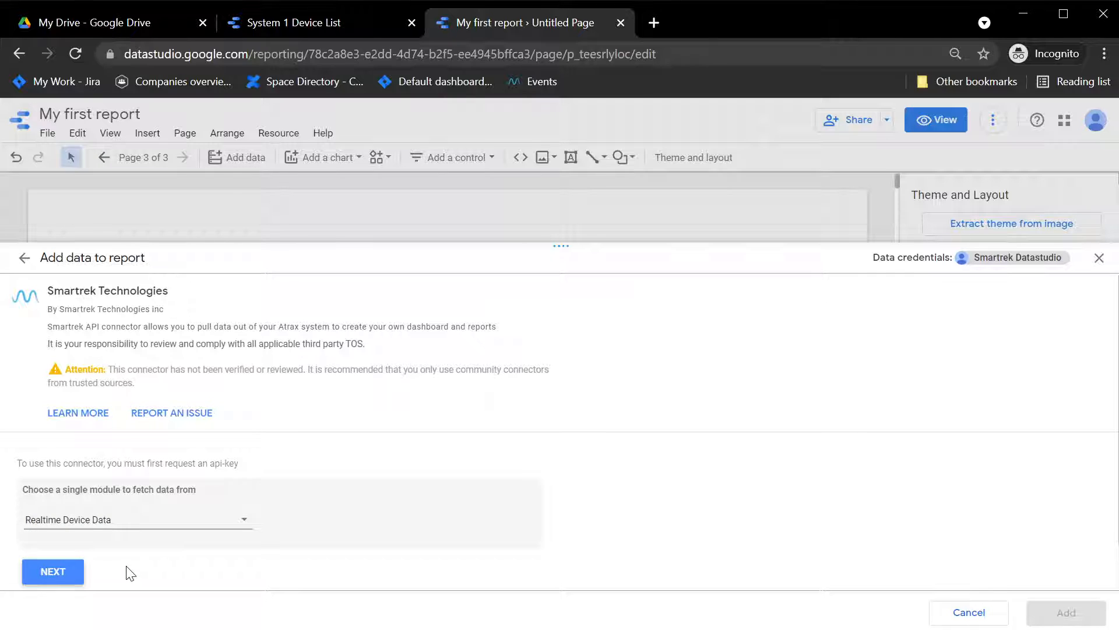
click(63, 578)
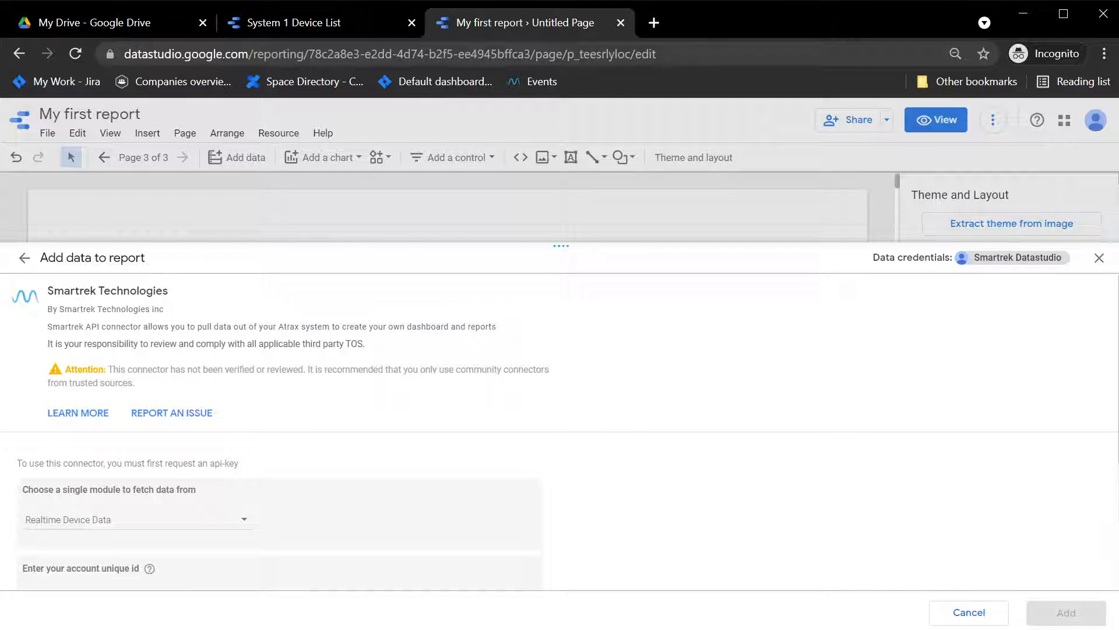
Step: Paste the account unique ID and the account API key into the connector fields and continue
scroll(725, 537, down, 3)
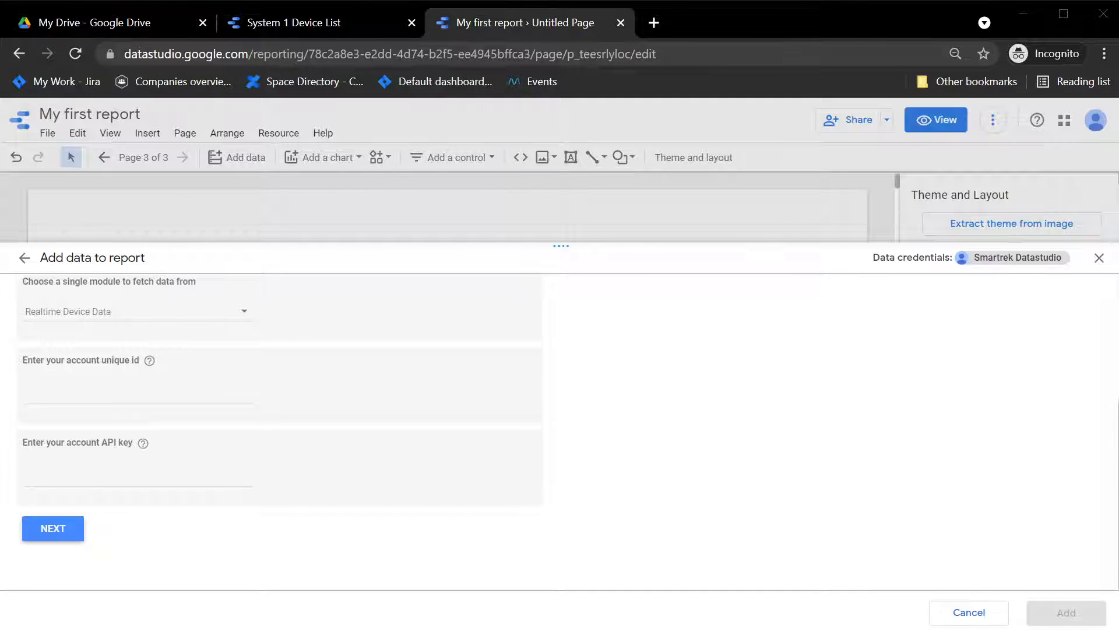
click(218, 387)
text(60febc8232f28c0fc191144e)
key(ctrl+v)
click(76, 528)
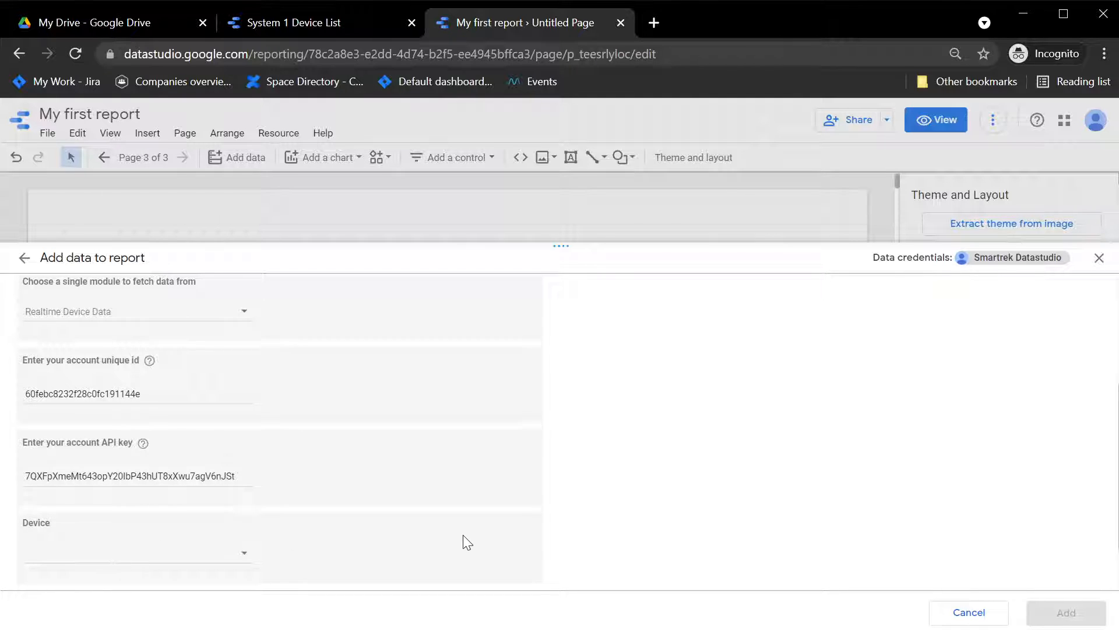
Step: Select the device run1 : fault1 : run2 : fault2 and continue
scroll(327, 495, down, 1)
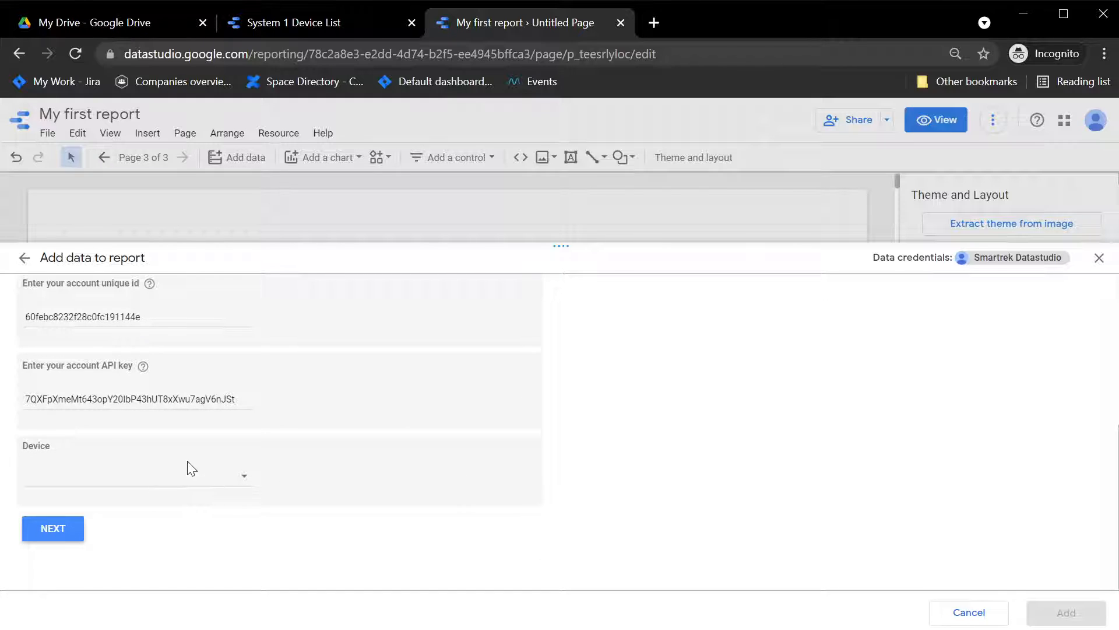
click(176, 486)
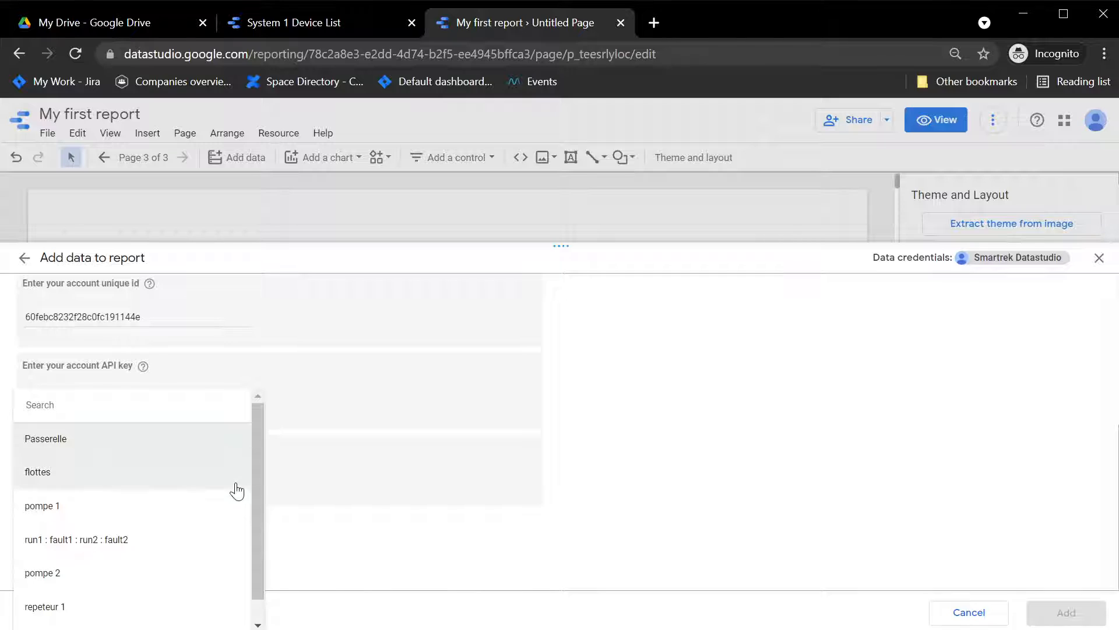
scroll(255, 436, down, 1)
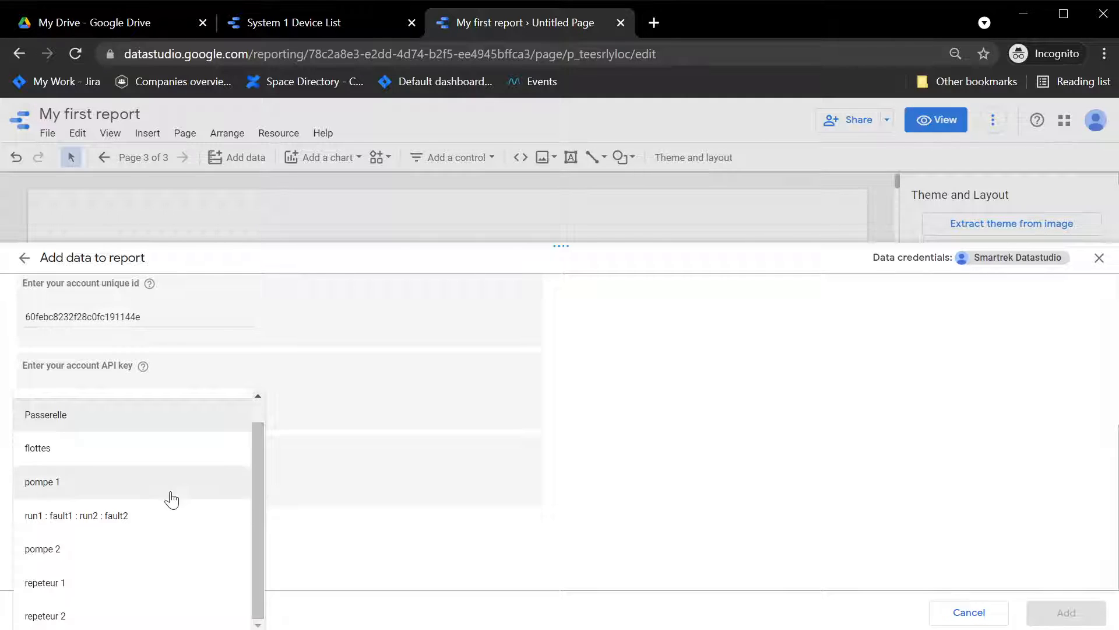
click(140, 527)
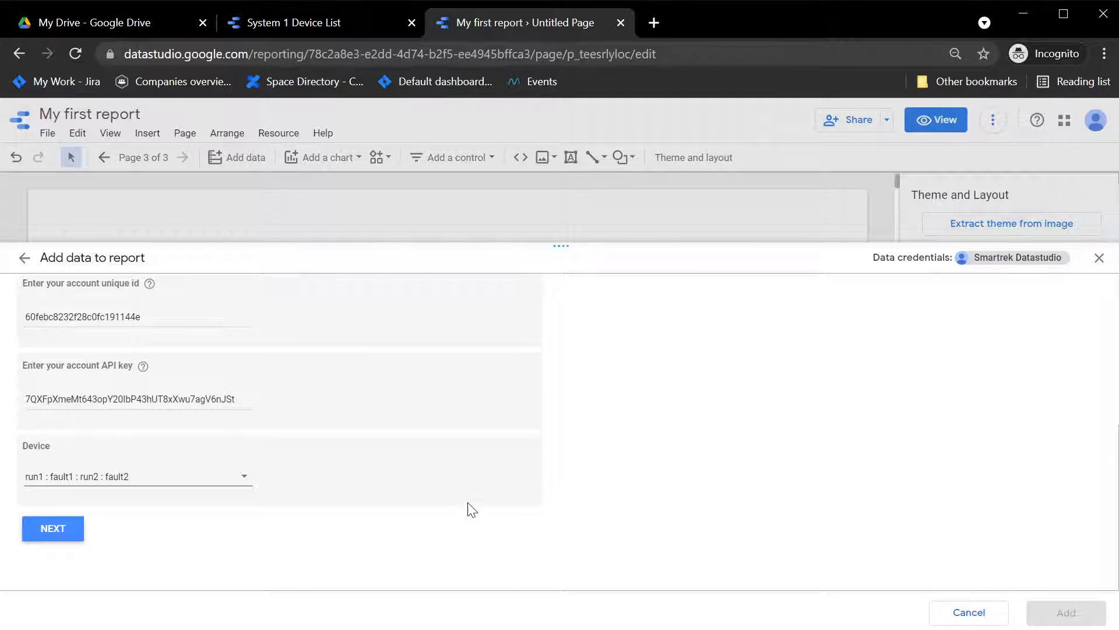
click(50, 528)
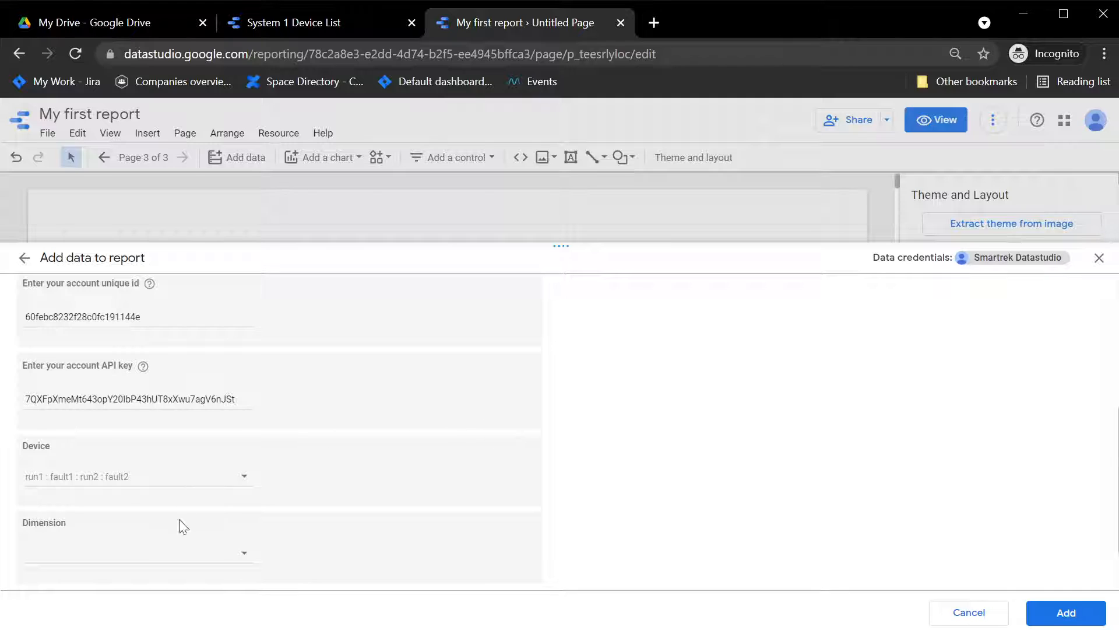
Step: Select Port 1 through Port 6 as the dimension and add the data source to the report
click(239, 482)
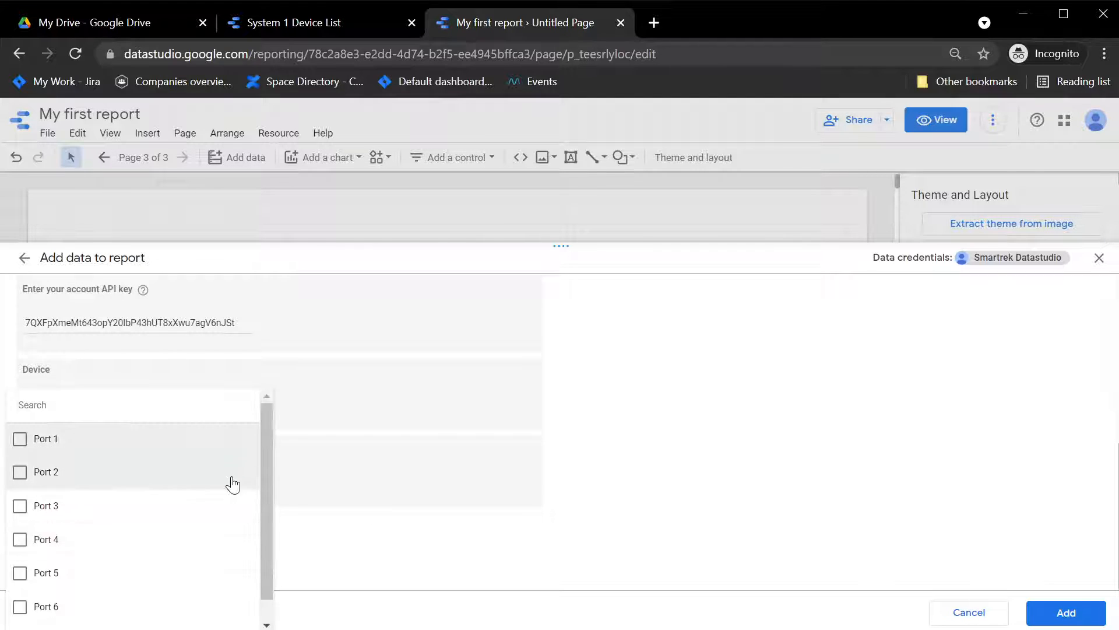
click(21, 439)
click(19, 473)
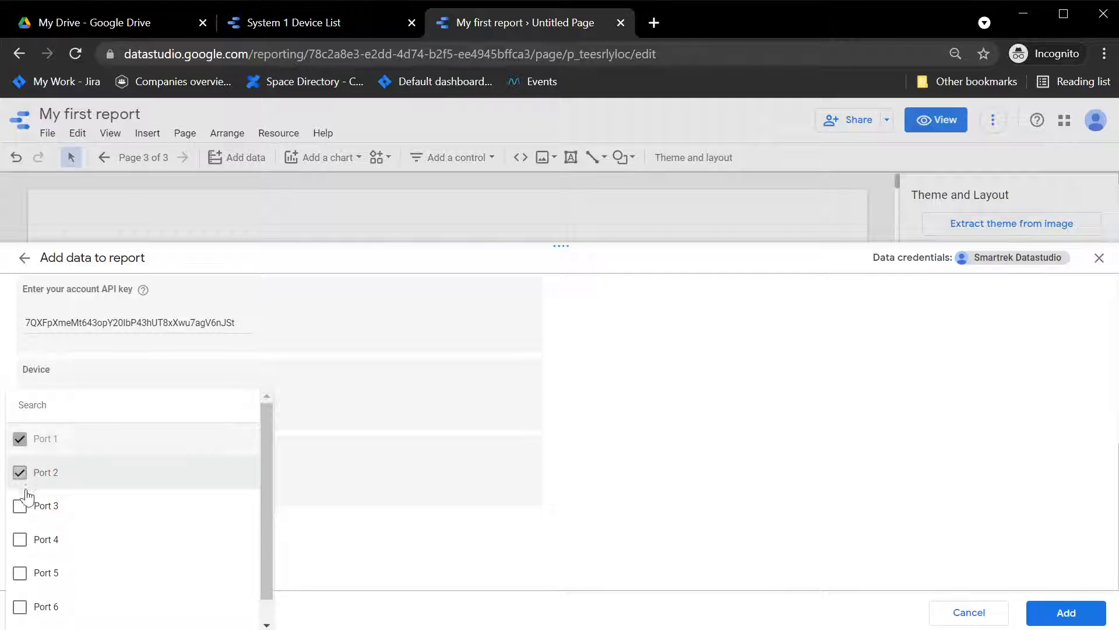
click(18, 506)
click(19, 539)
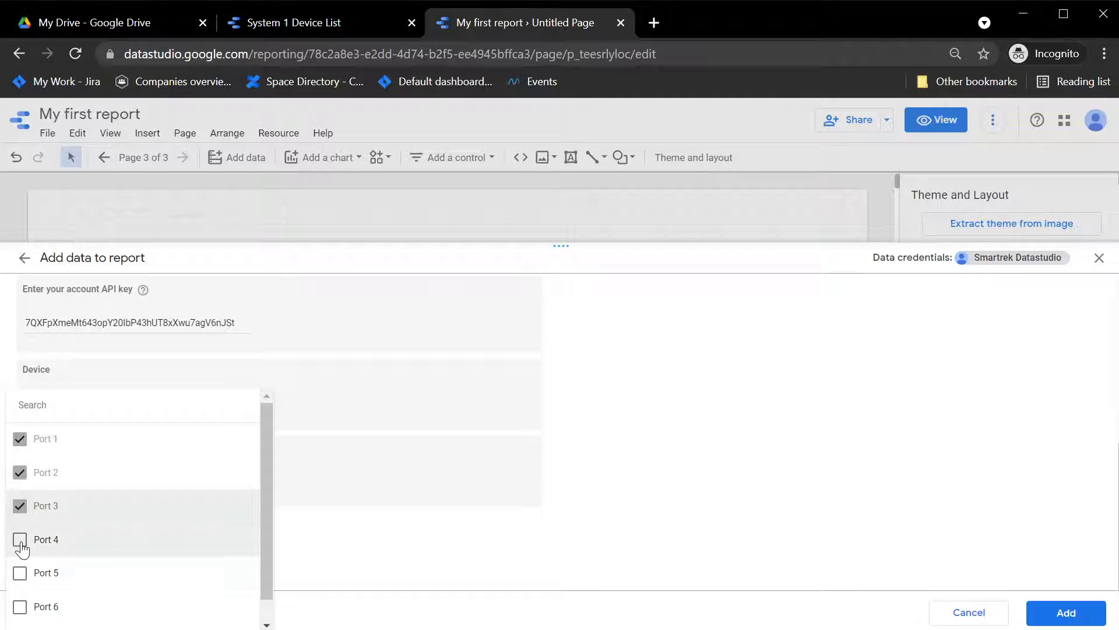
click(19, 573)
click(20, 606)
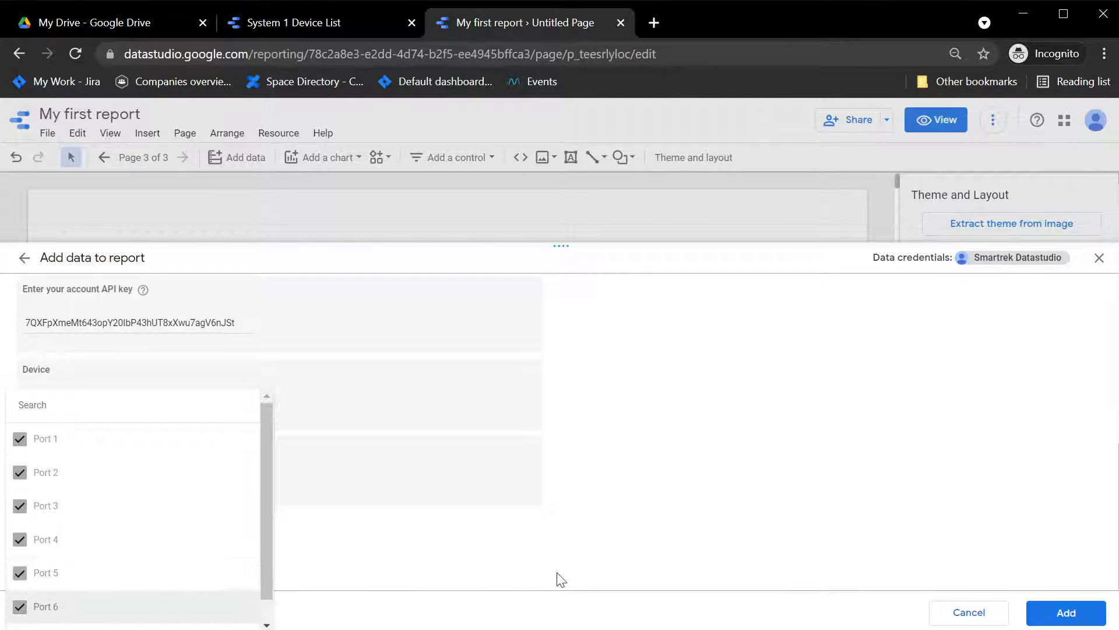
click(736, 513)
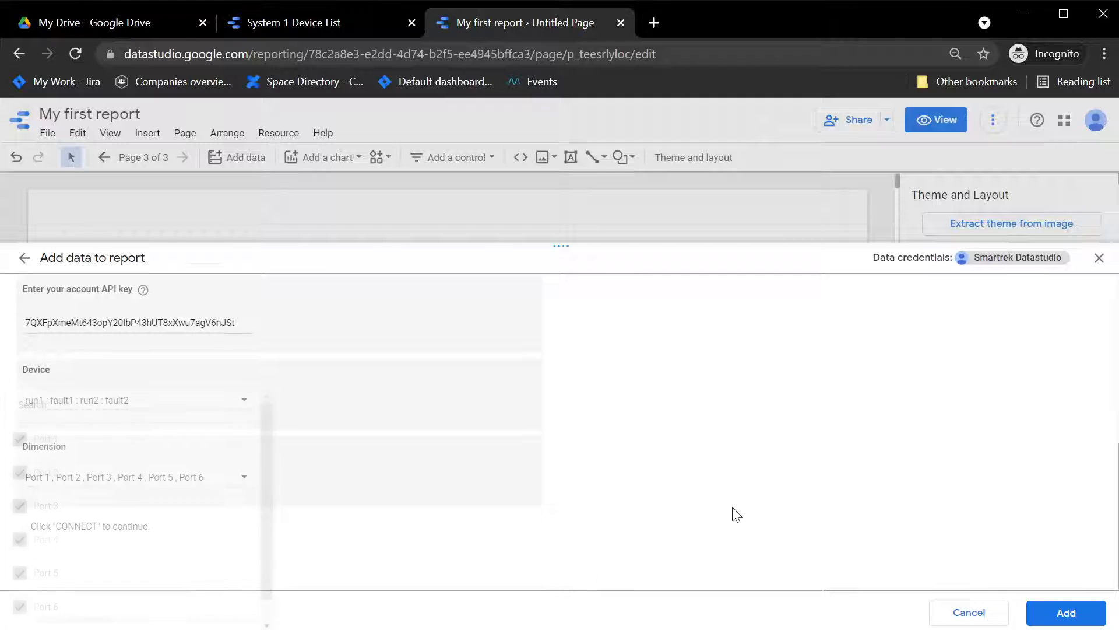
click(1066, 614)
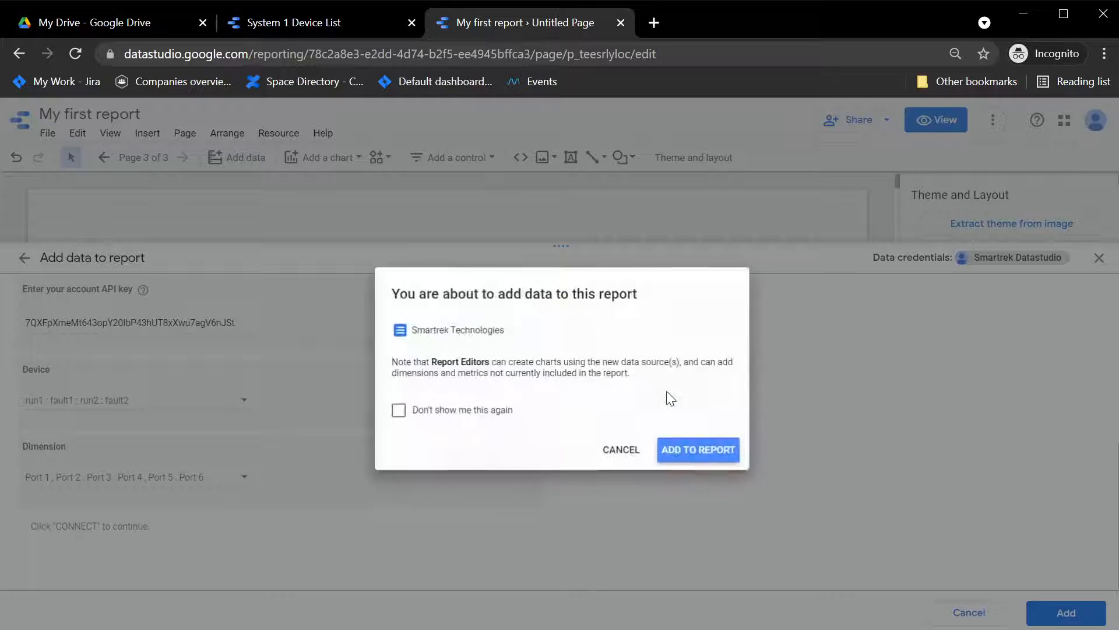
click(718, 456)
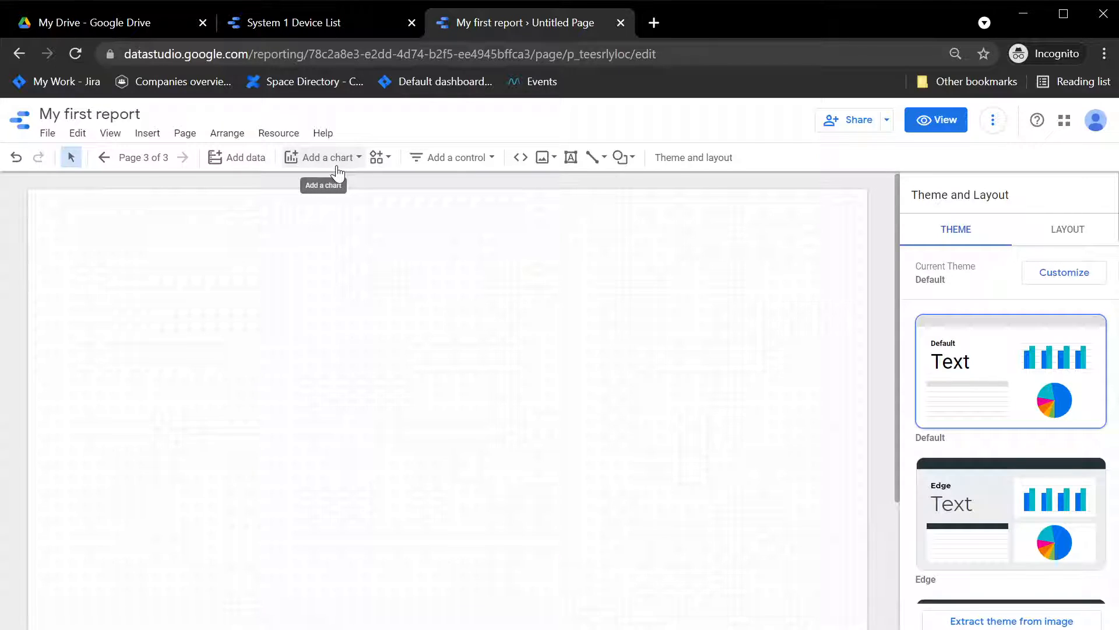
Step: Add the Material Design icon community visualization from the gallery, allowing consent, and place it near the page's upper-left
click(376, 158)
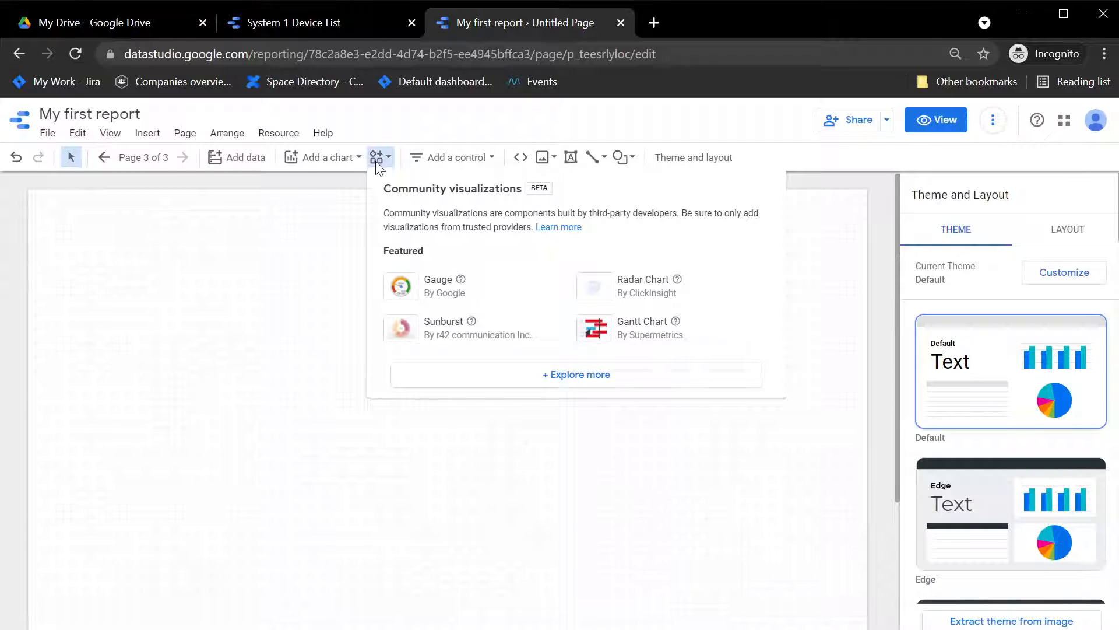
click(294, 196)
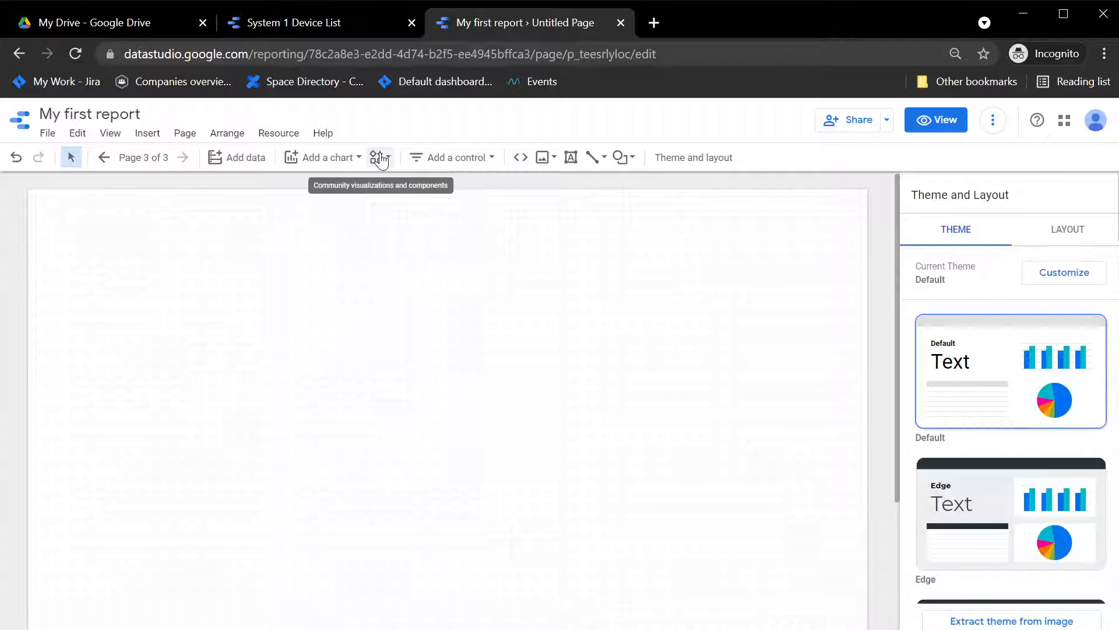
click(380, 159)
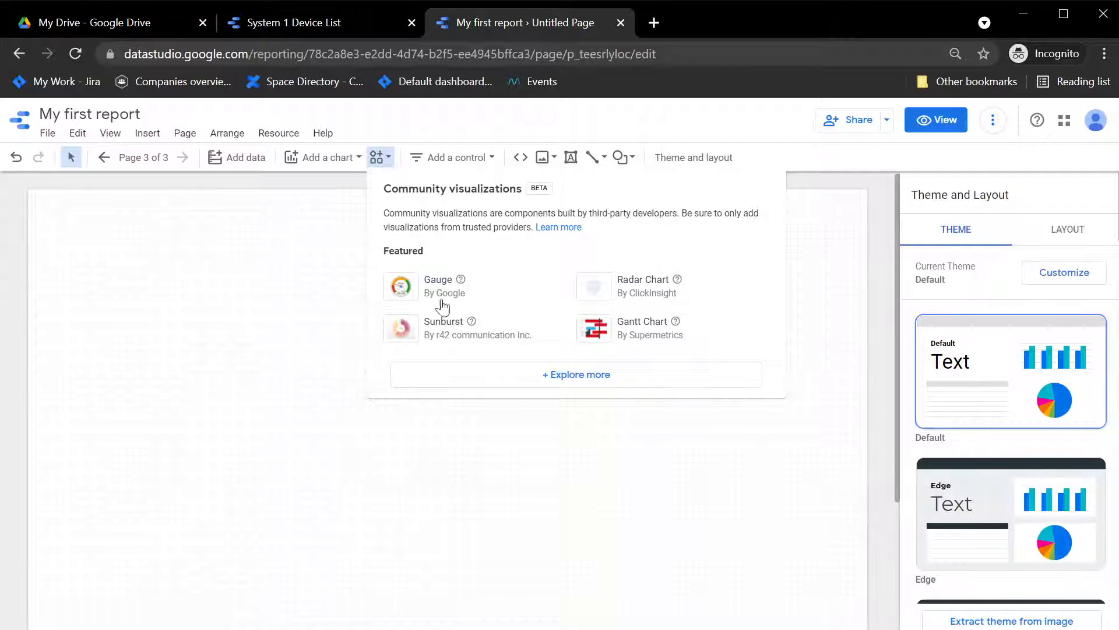
click(602, 374)
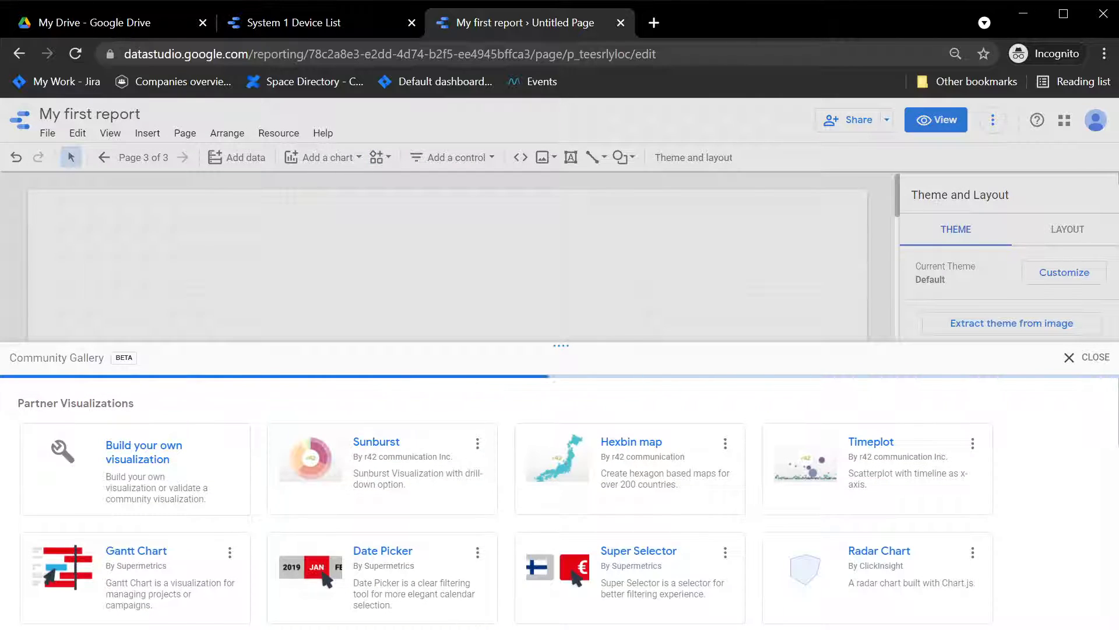
scroll(666, 509, down, 2)
scroll(665, 508, down, 10)
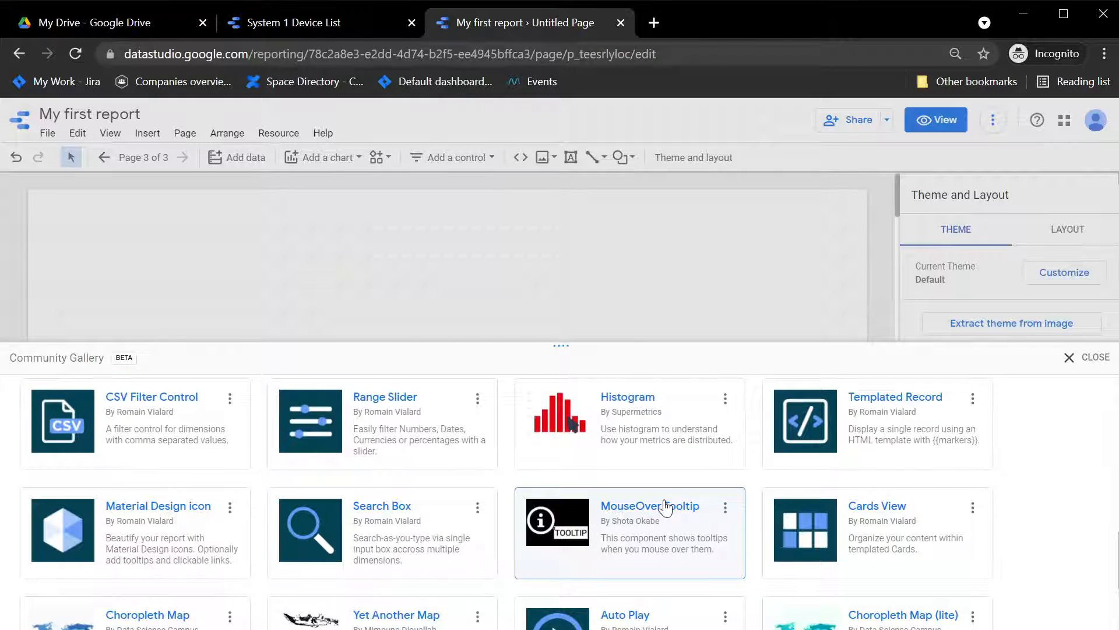
click(88, 550)
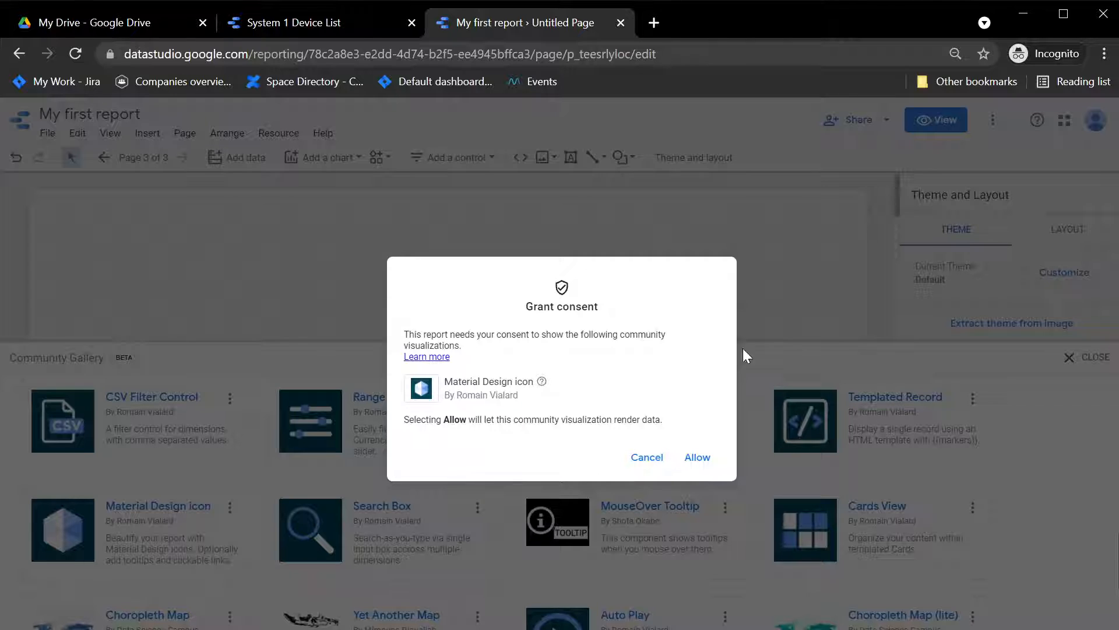
click(697, 458)
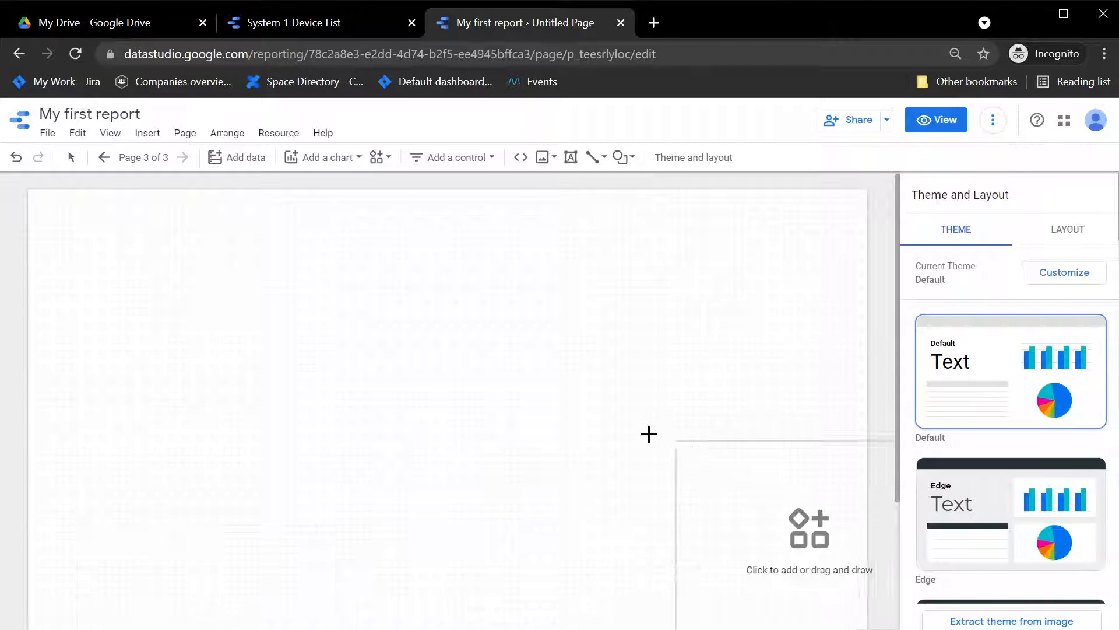
click(118, 289)
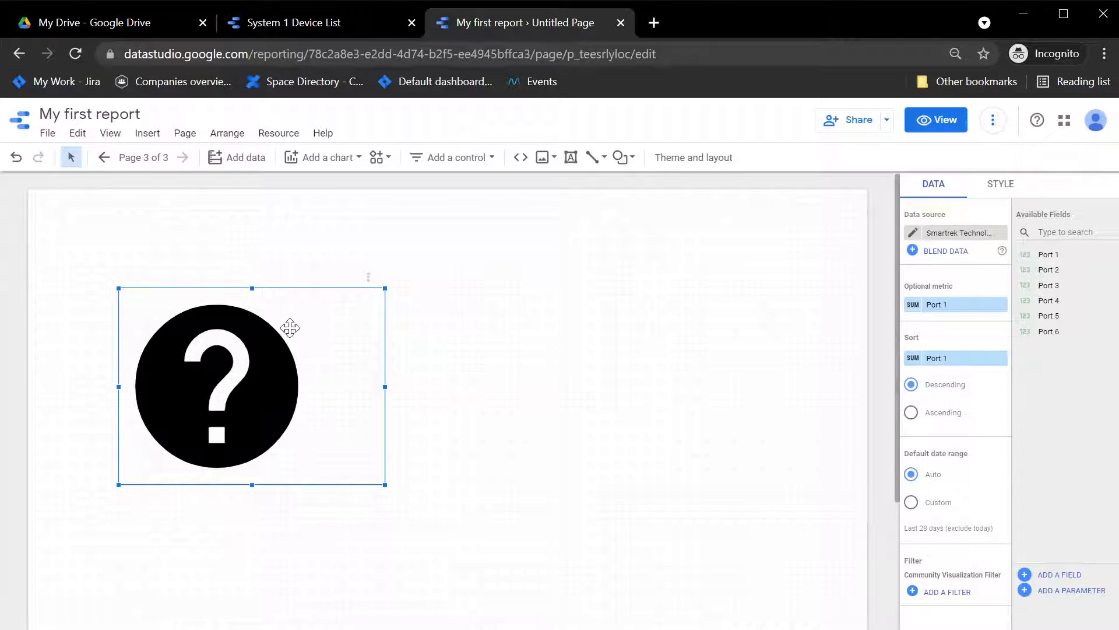
Step: Set the icon's style to the link icon from the list
click(1001, 183)
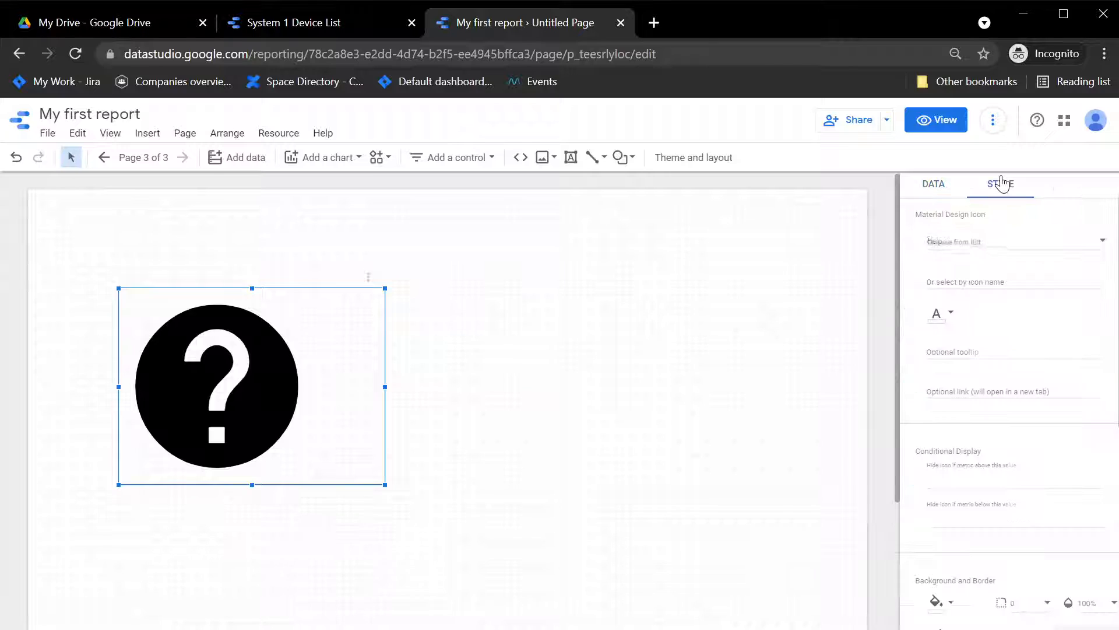
click(1001, 243)
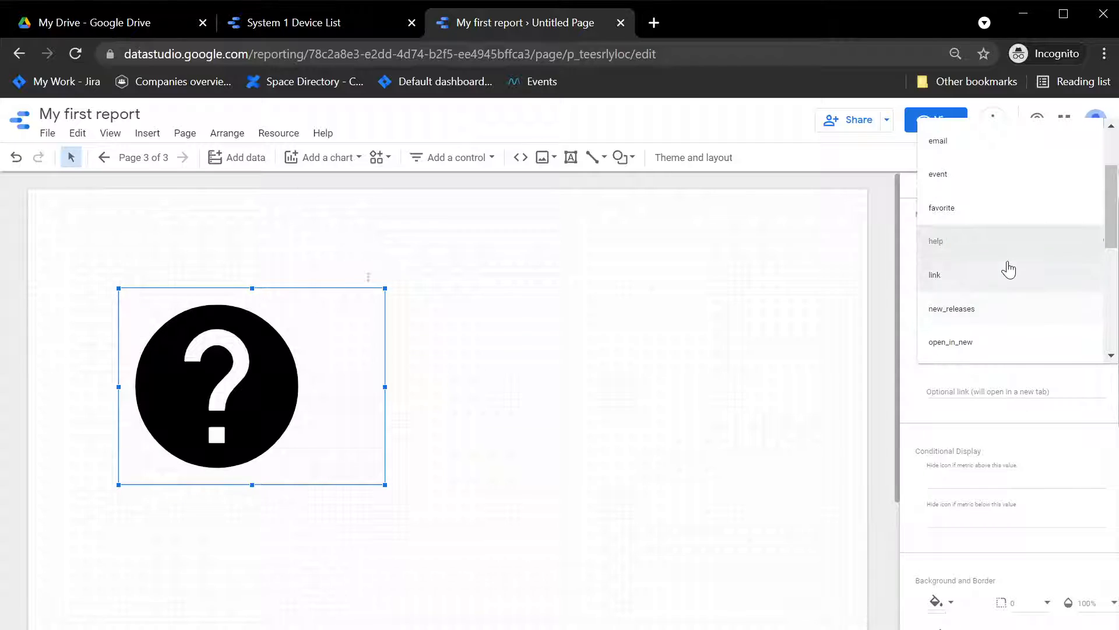
click(991, 287)
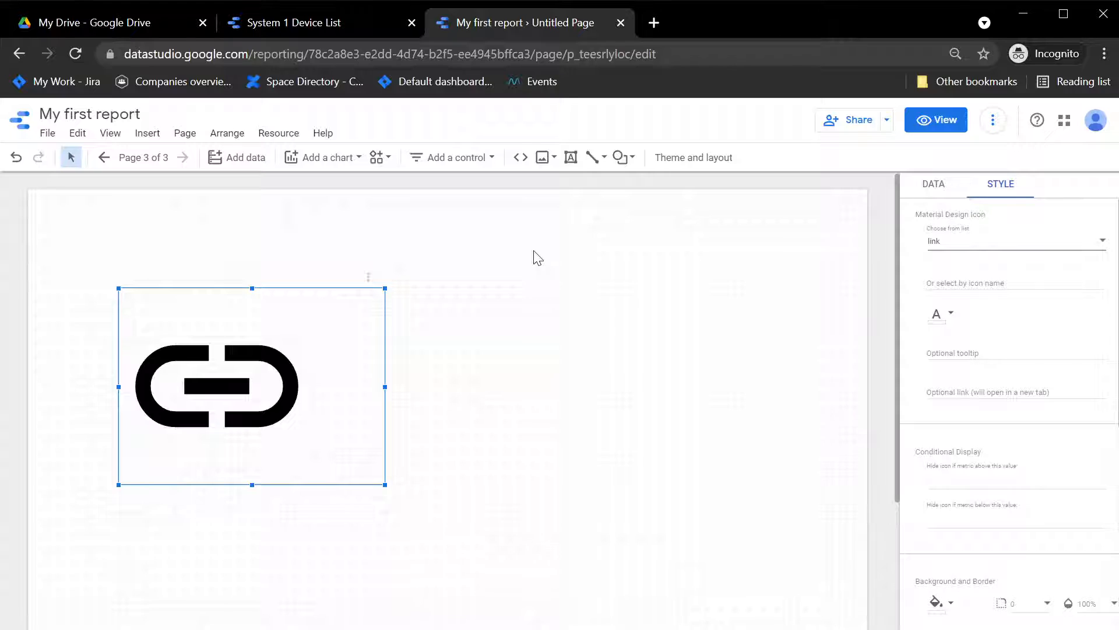
Step: In a new tab, search for material design icon and browse the Google Fonts Material icons catalogue
click(654, 23)
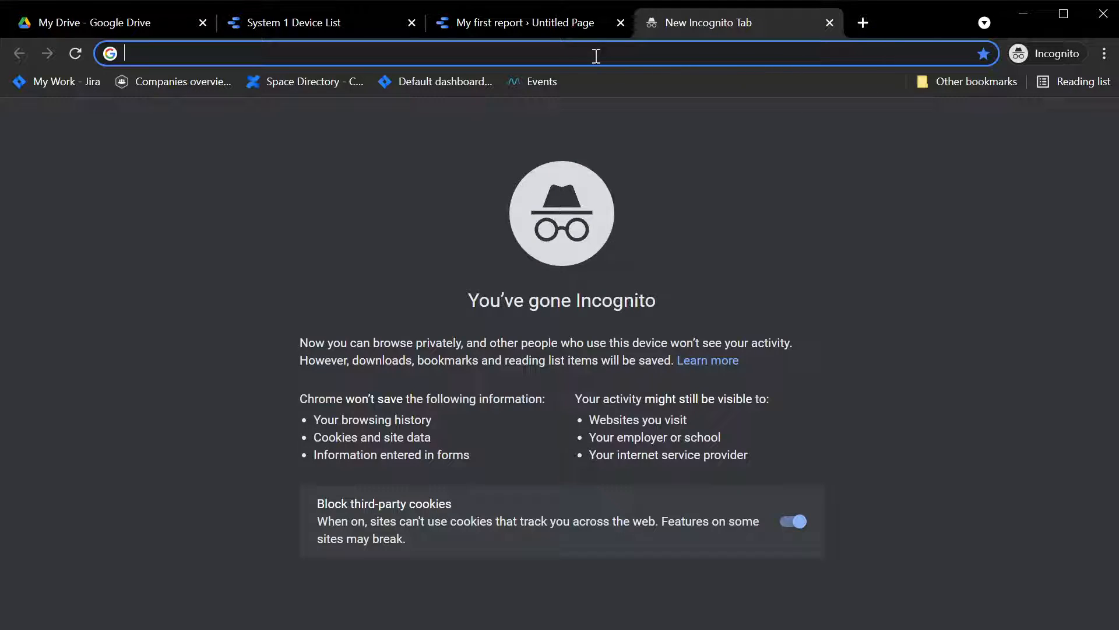
text(material design icon)
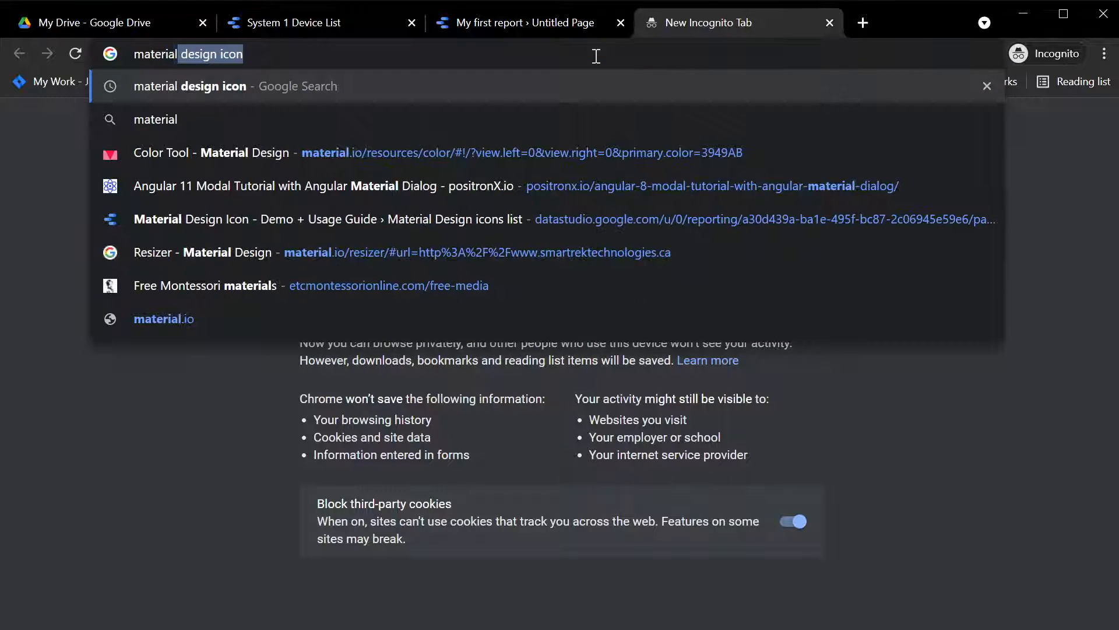
key(Return)
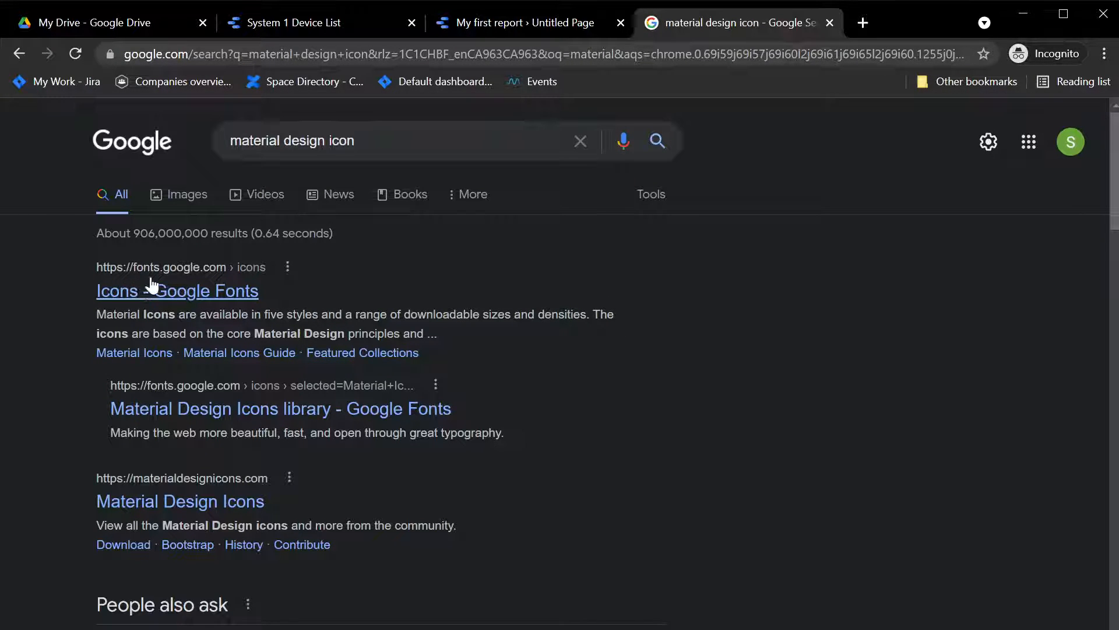
click(224, 291)
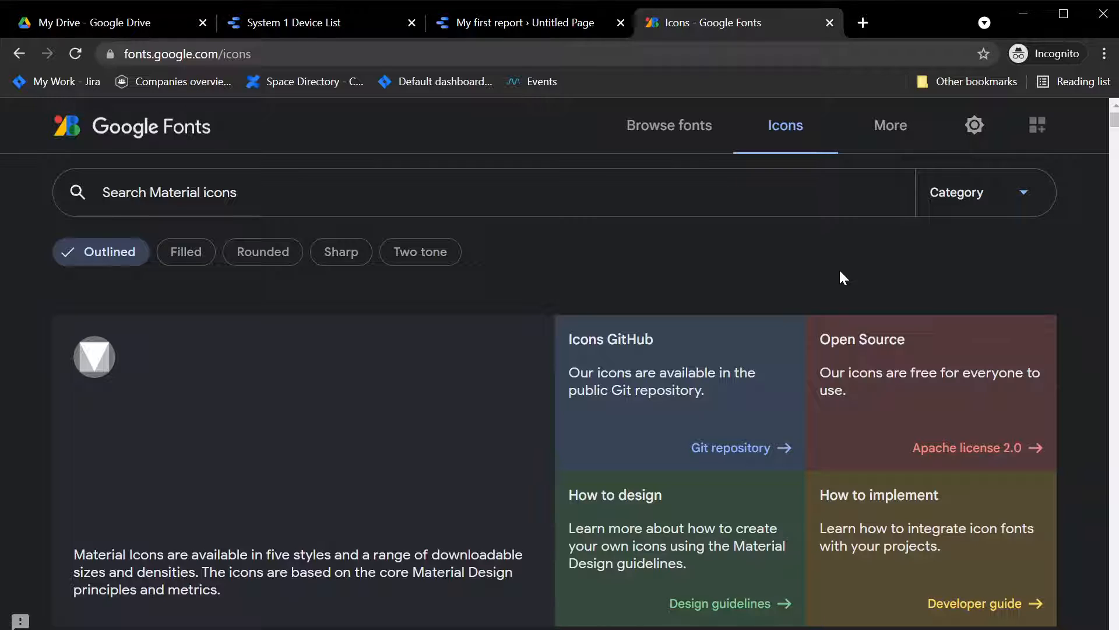
scroll(839, 272, down, 5)
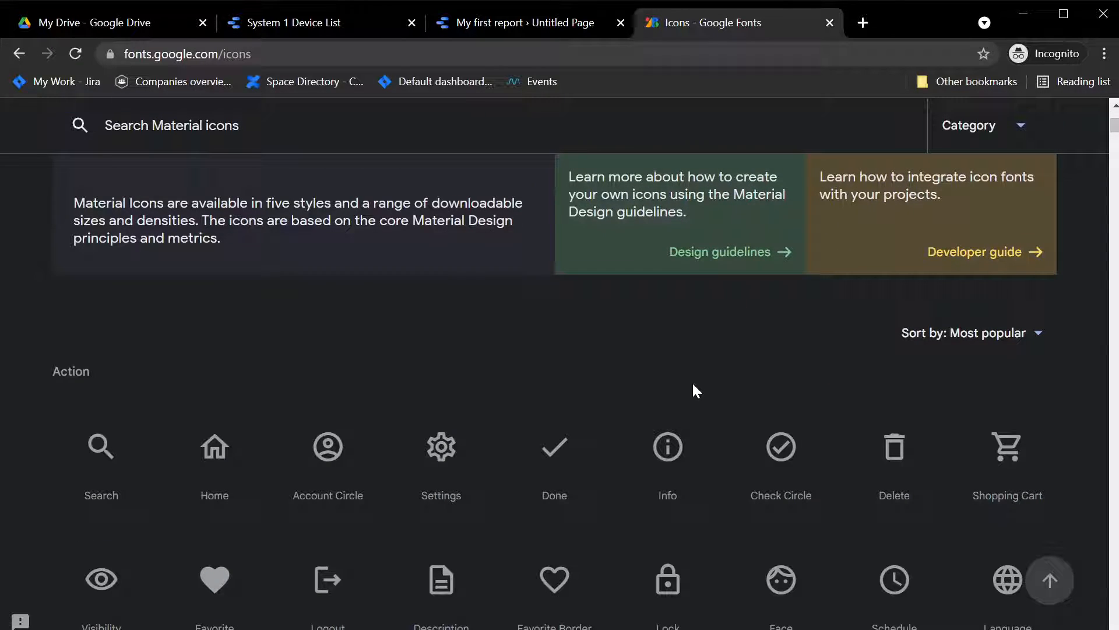
scroll(694, 386, down, 3)
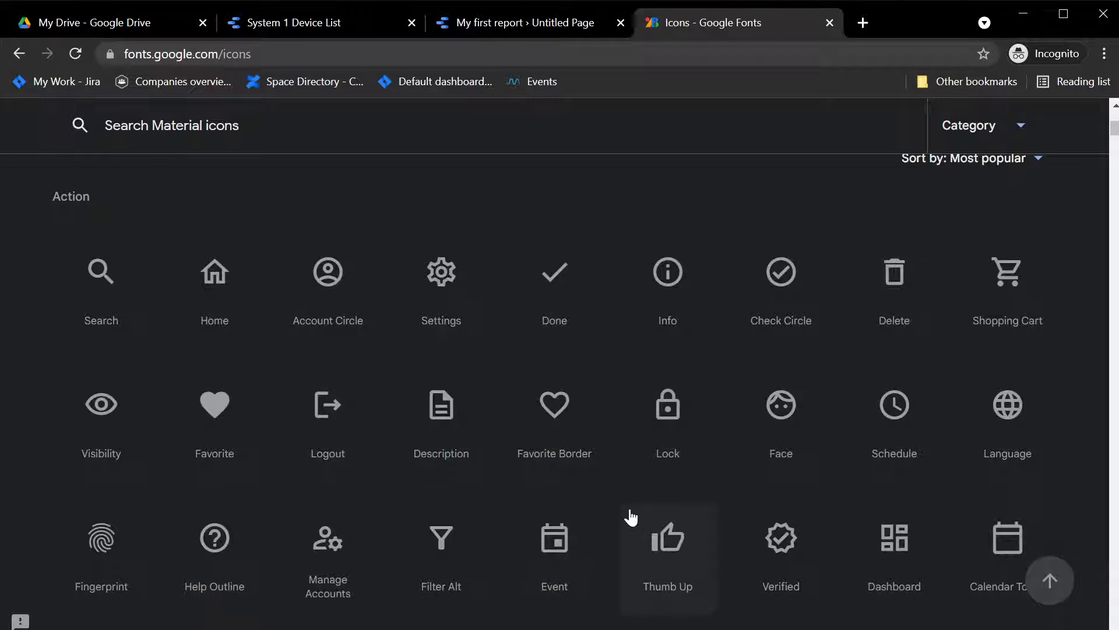
scroll(629, 516, down, 20)
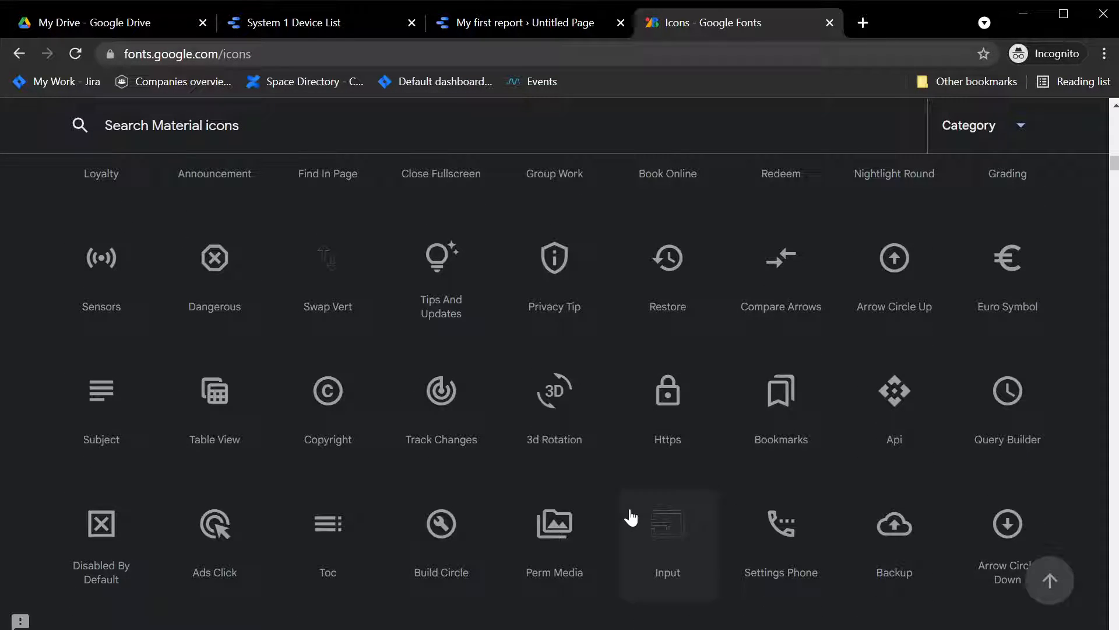
Step: Search the Material icons for switch and copy the Toggle On icon's name
scroll(631, 517, up, 15)
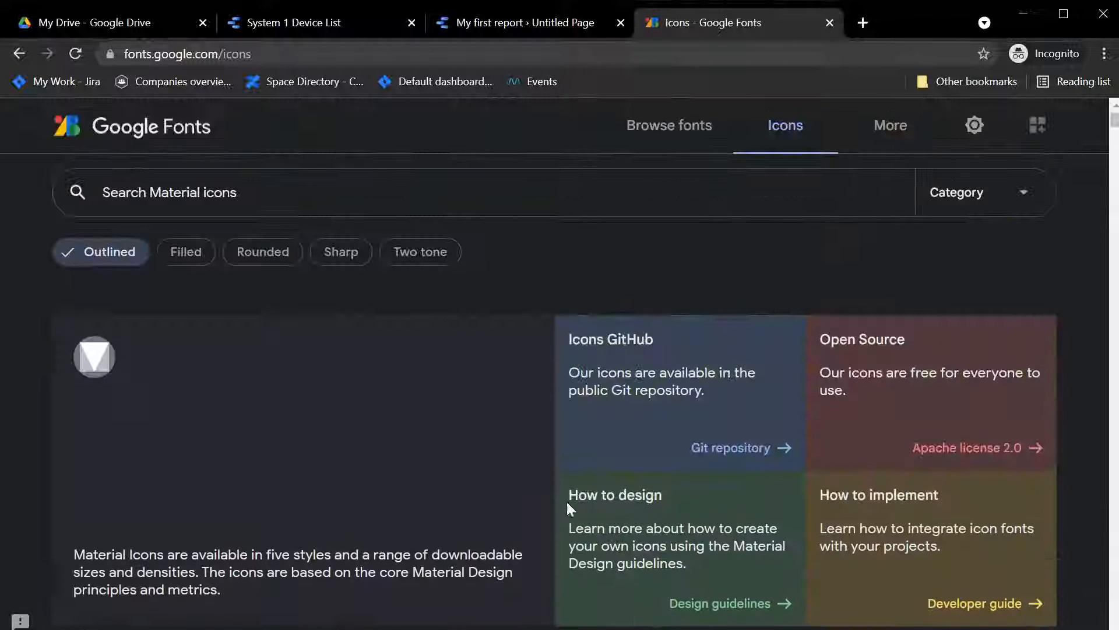
click(360, 195)
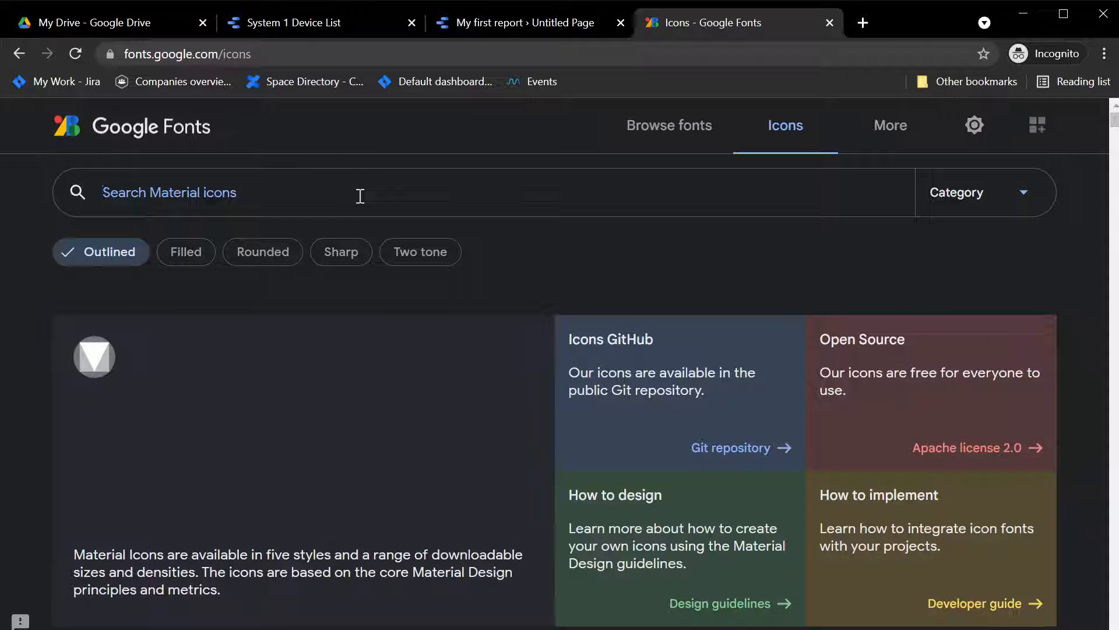
text(switch)
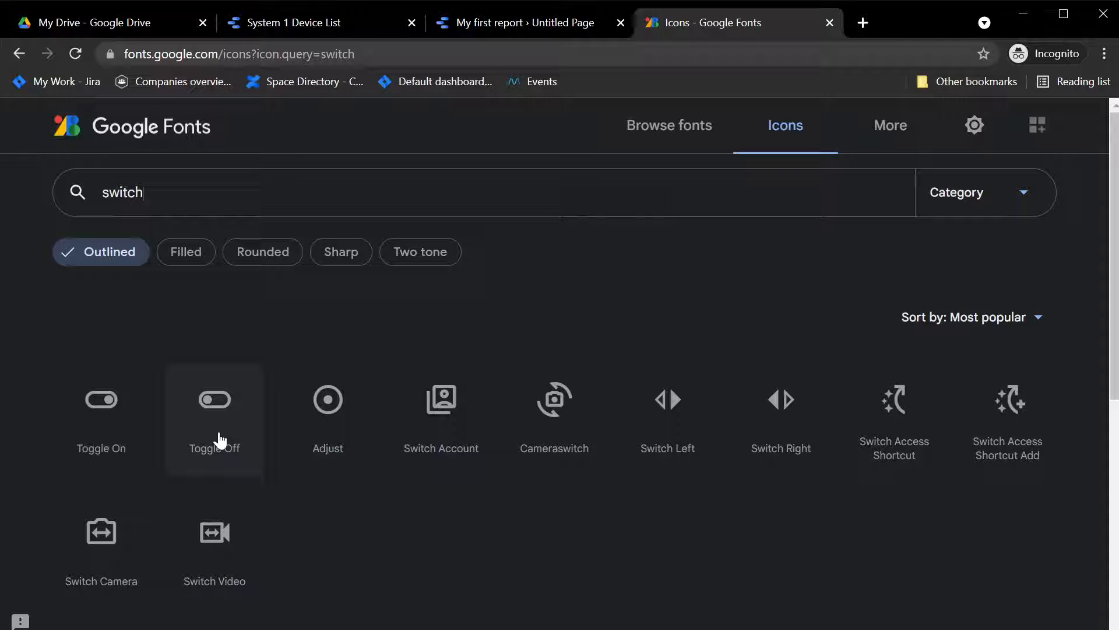
click(117, 433)
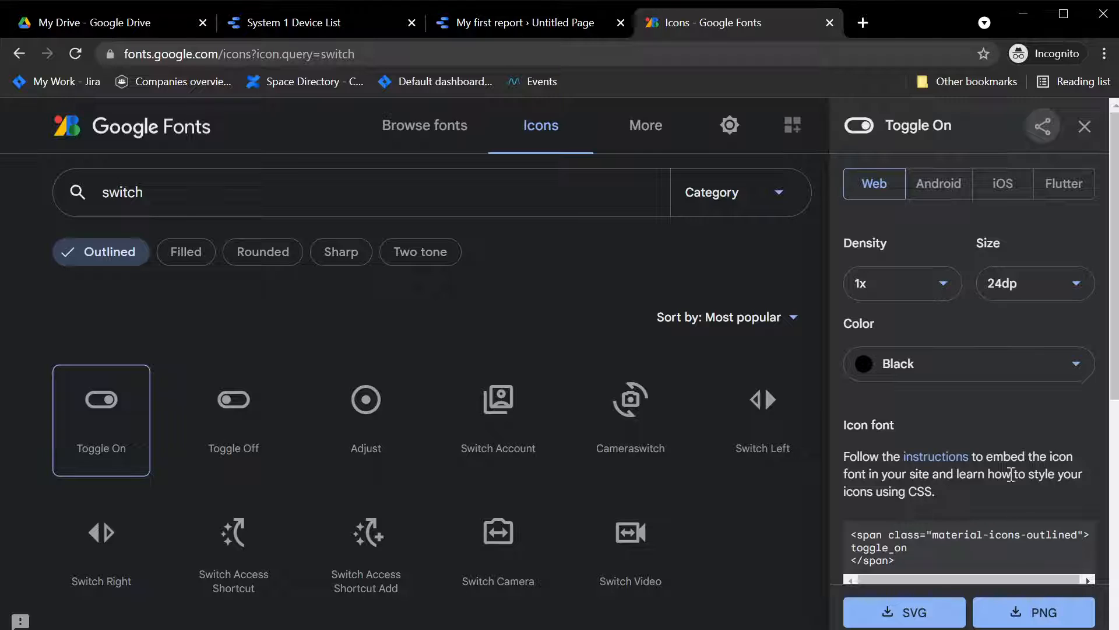
scroll(1011, 454, down, 5)
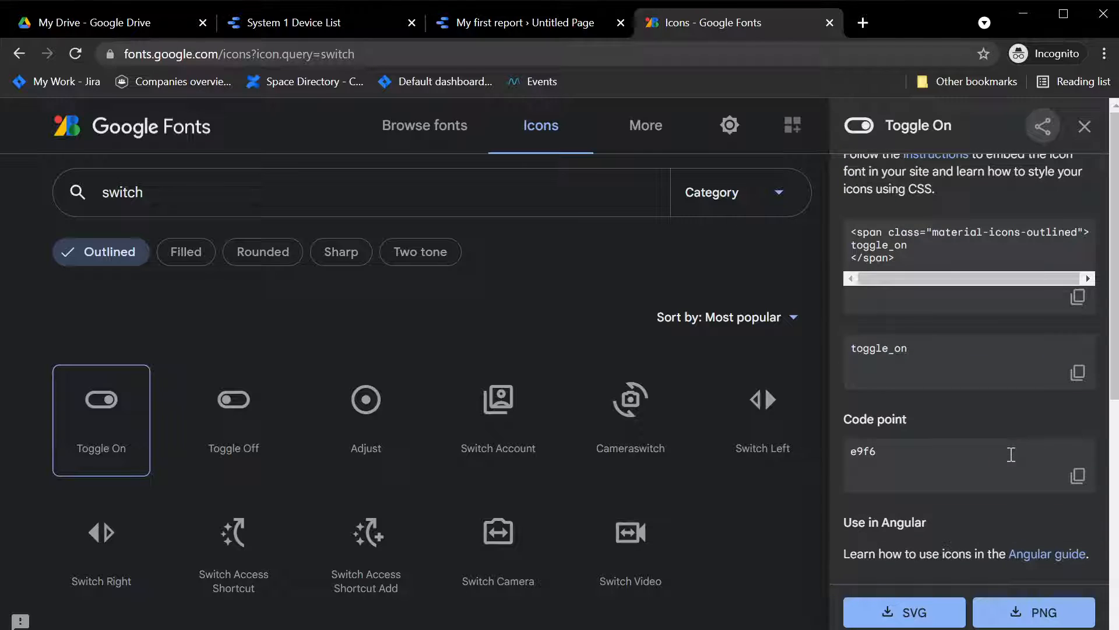
click(1080, 375)
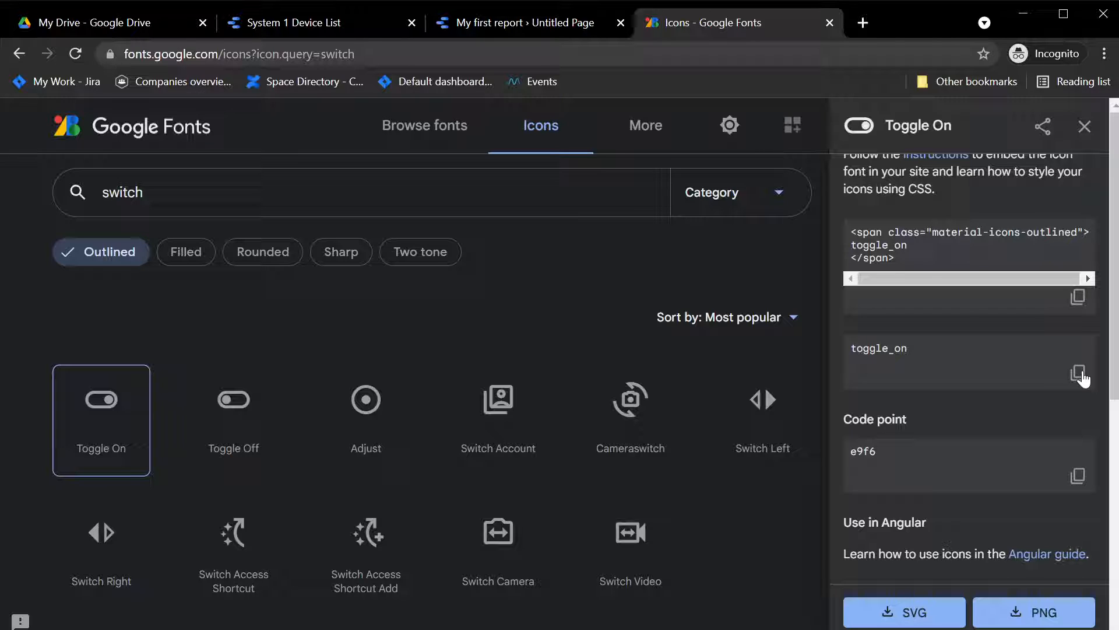
Step: Set the report icon's name to toggle_on and shrink the icon to a small box near the page's upper-left
click(493, 24)
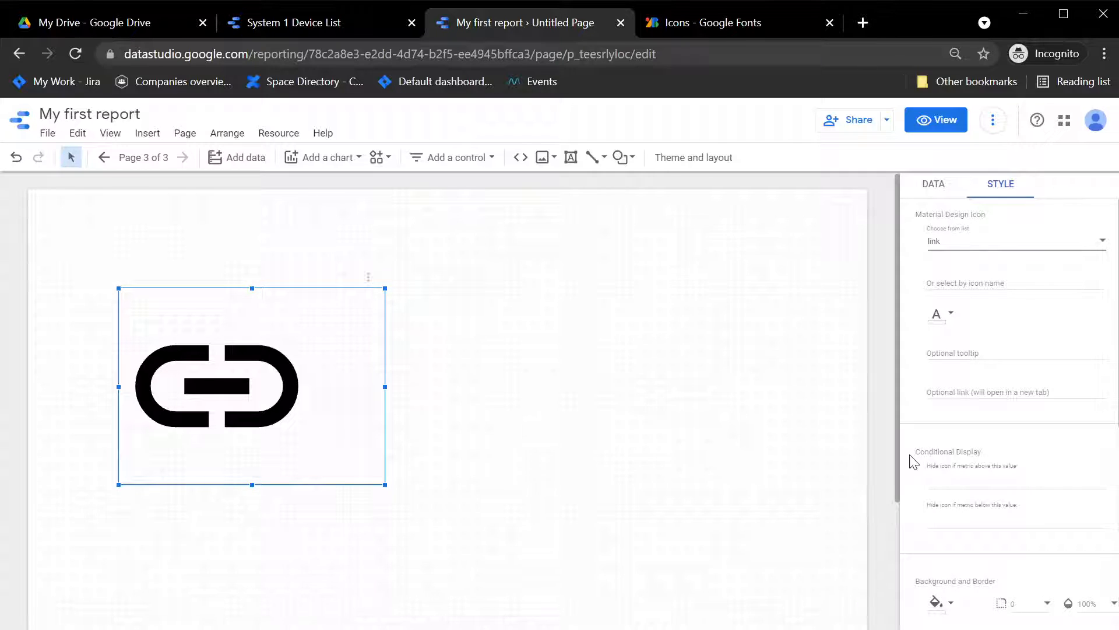
click(977, 292)
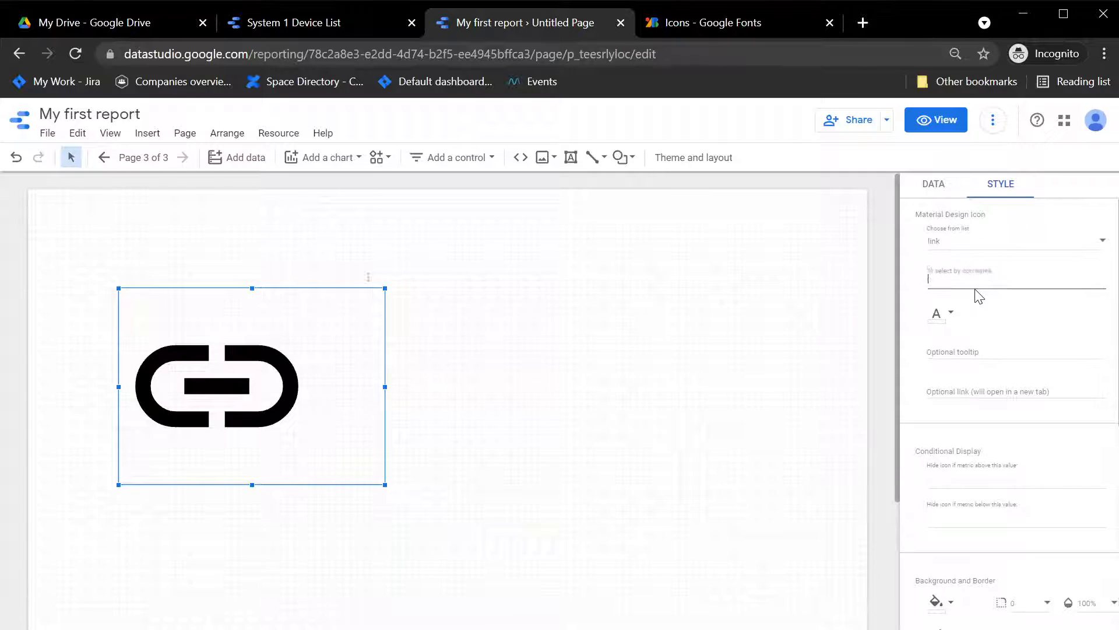
key(ctrl+v)
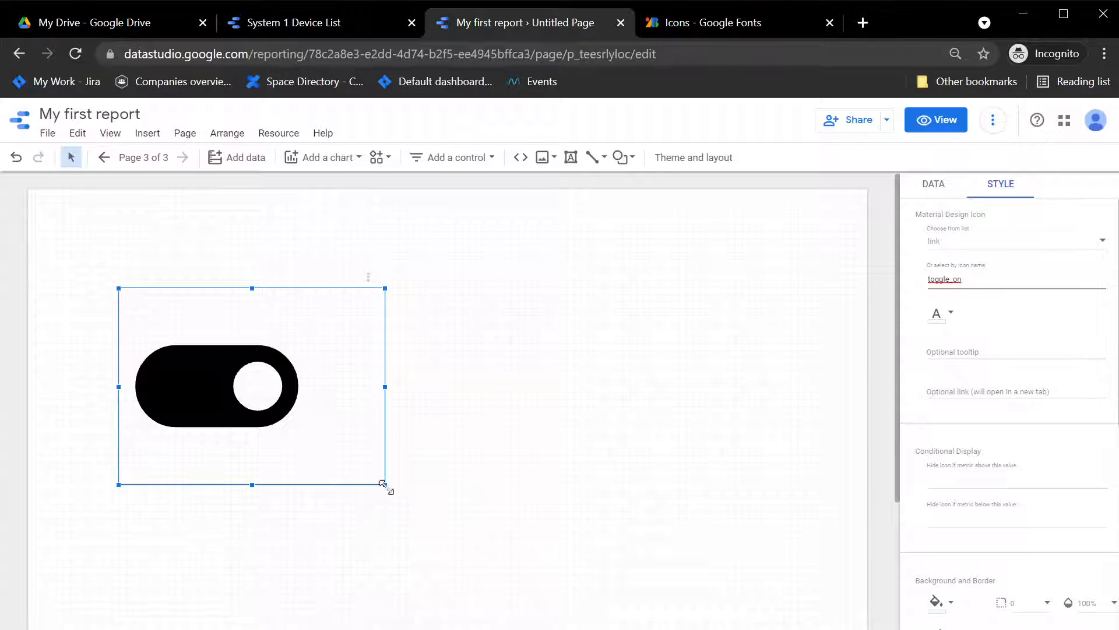
drag(384, 485, 153, 318)
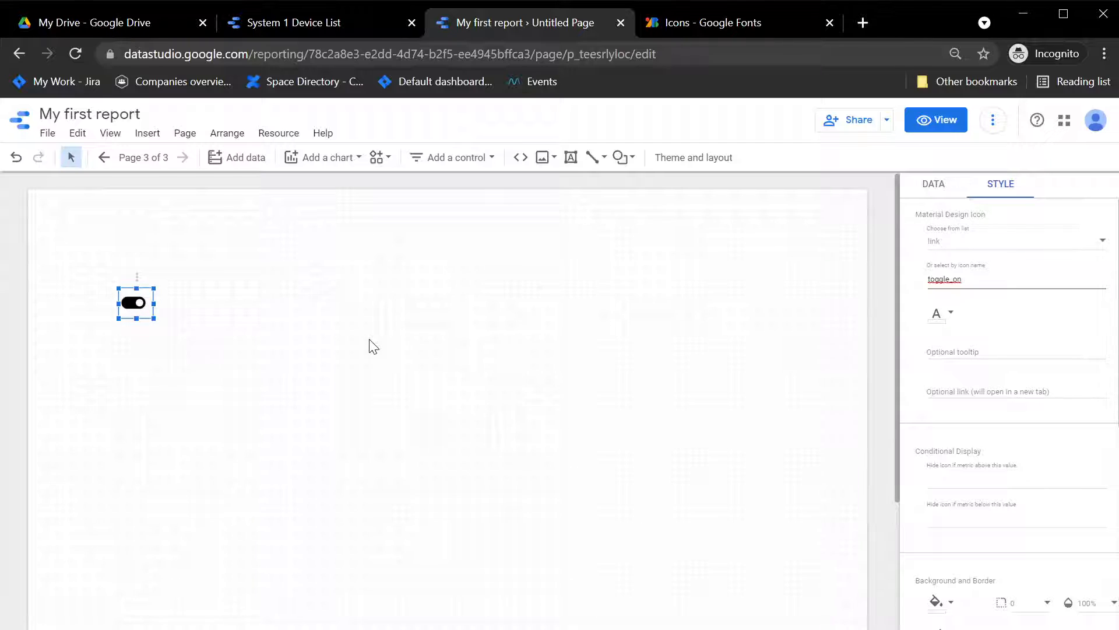
key(ctrl+v)
mouse_move(129, 310)
mouse_down()
mouse_move(171, 315)
mouse_move(133, 306)
mouse_up()
click(239, 327)
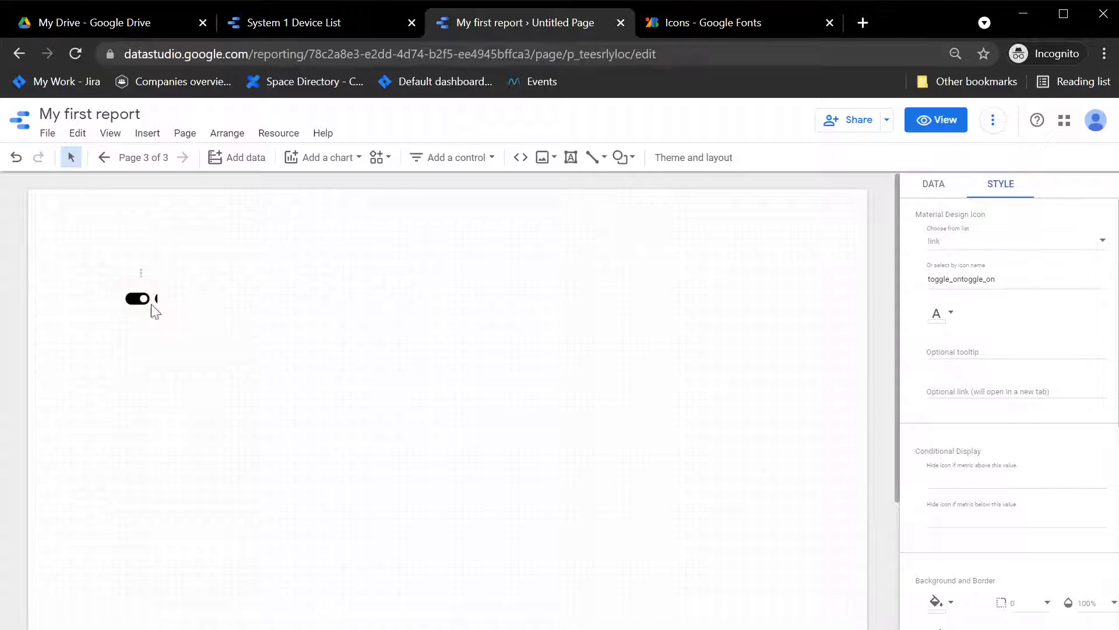
key(ctrl+z)
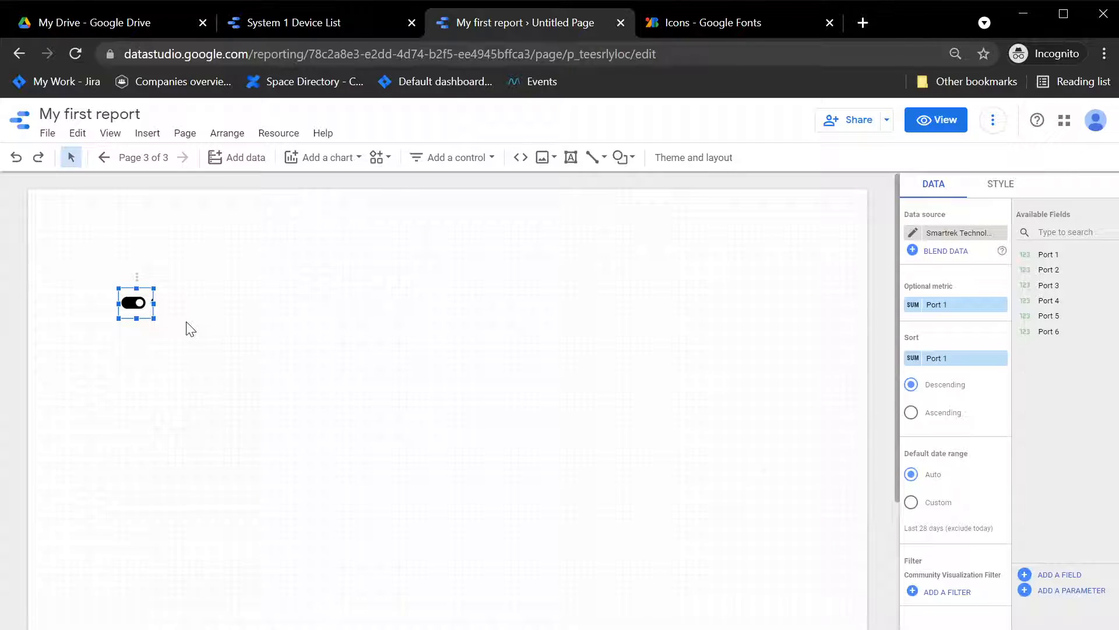
Step: Duplicate the toggle icon and place the copy just to the right of the original
click(187, 325)
click(138, 303)
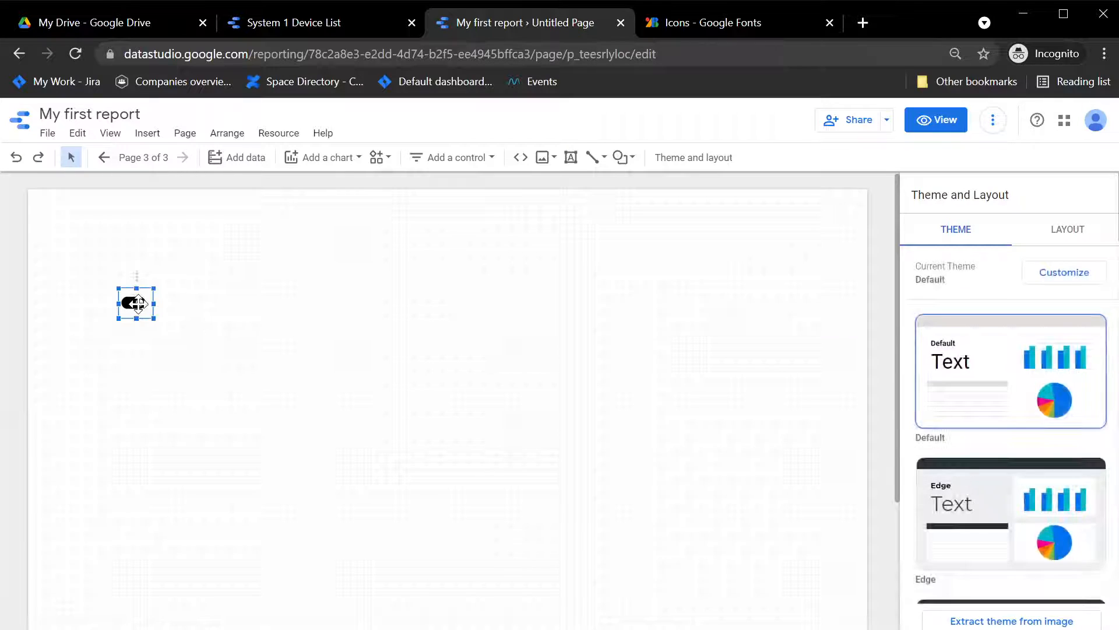
click(198, 297)
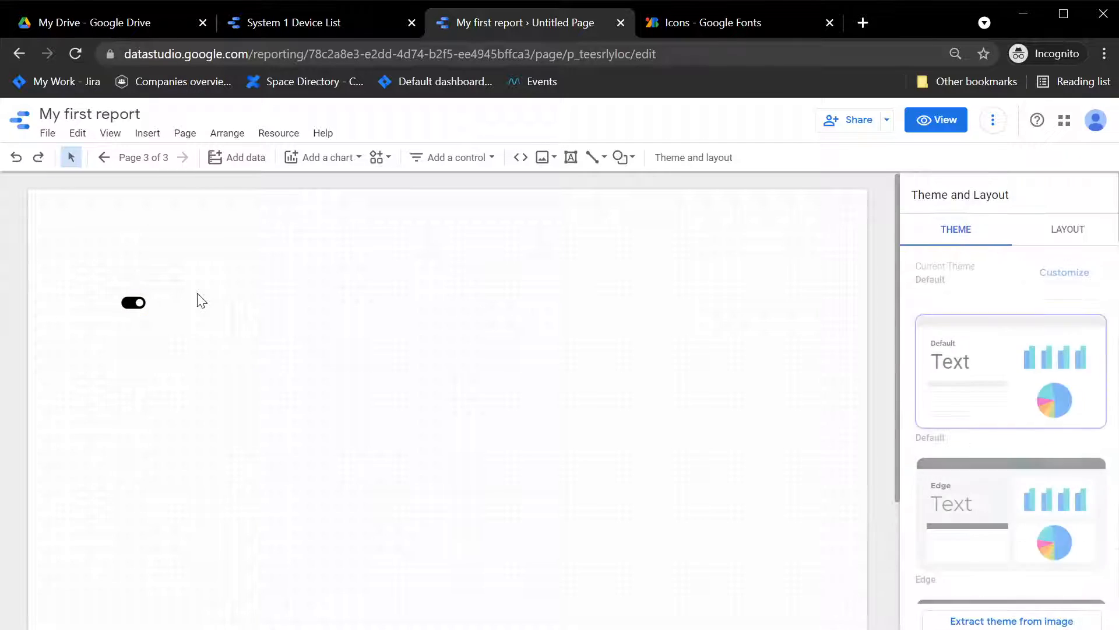
key(ctrl+v)
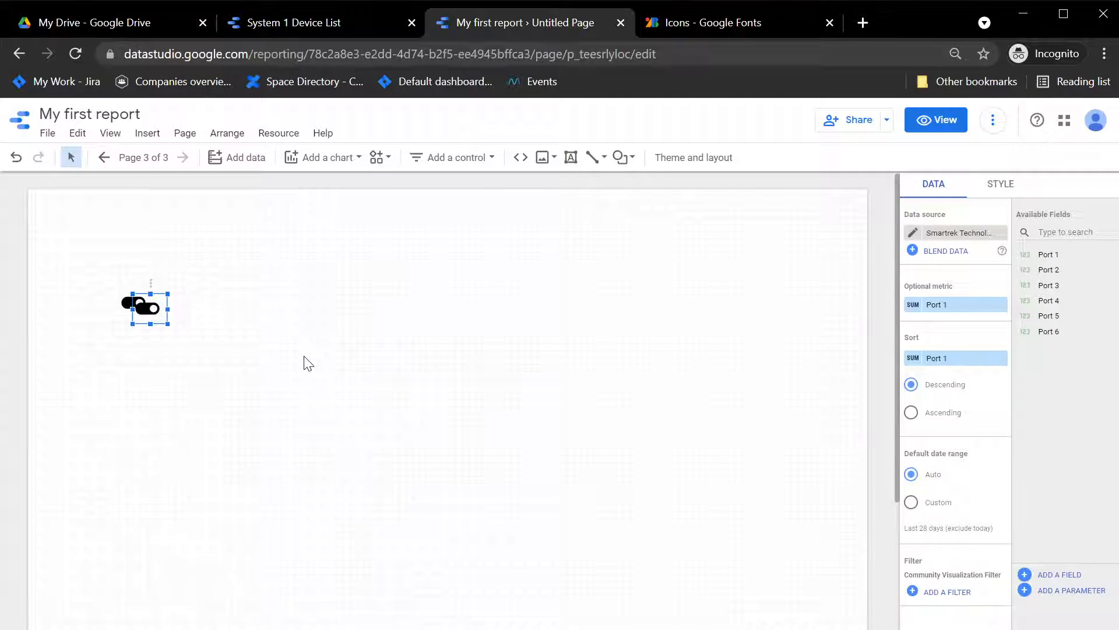
key(Up)
key(Right)
key(Right)
key(Right)
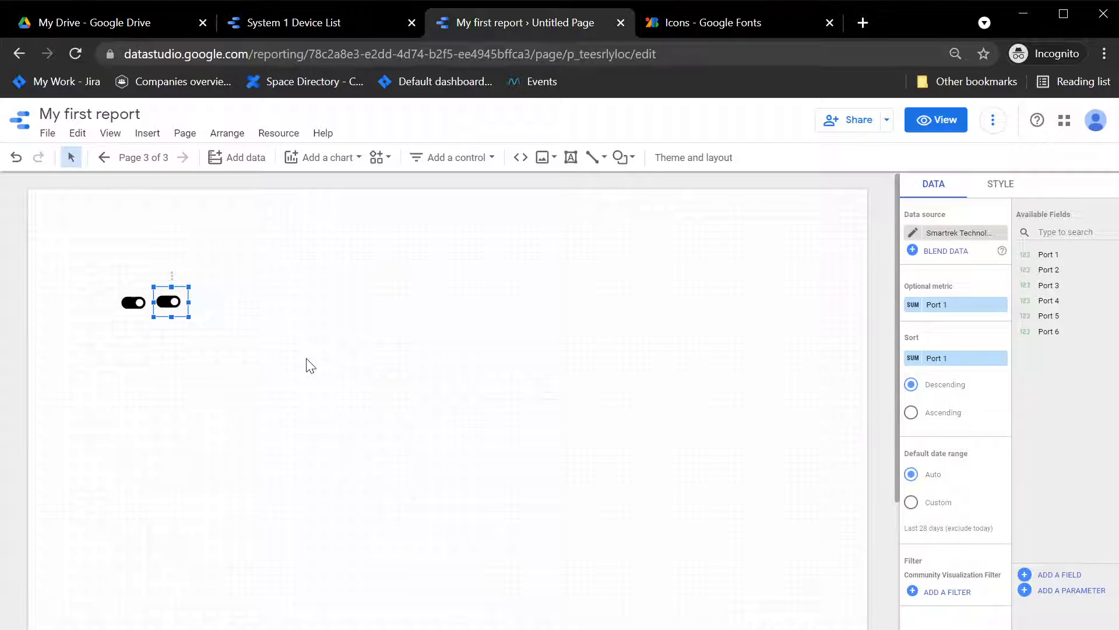
click(308, 361)
click(133, 303)
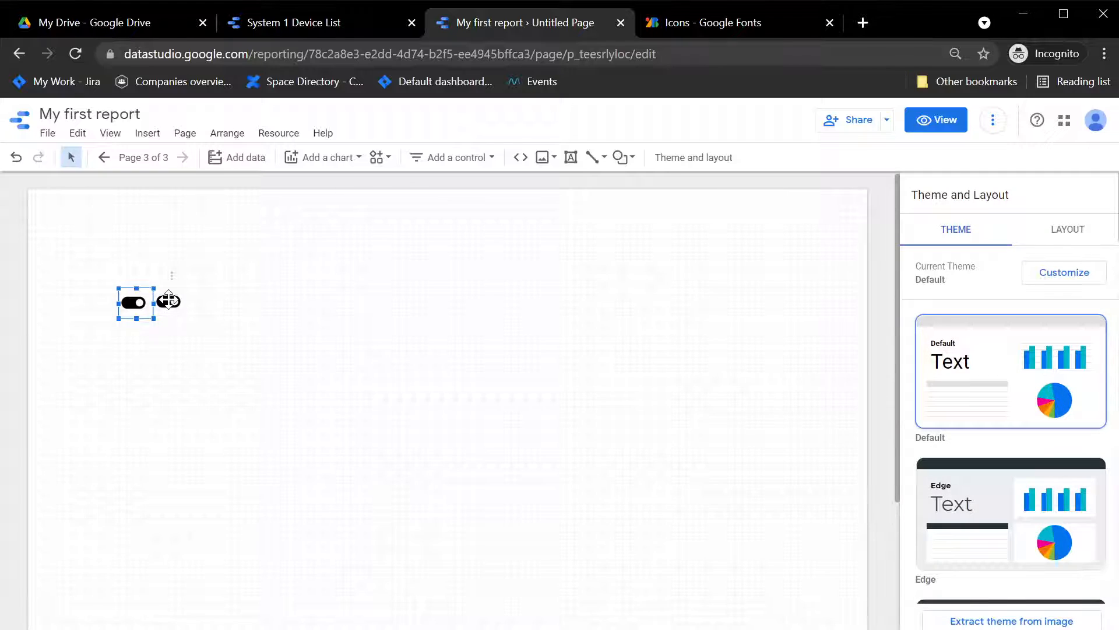
mouse_move(169, 300)
mouse_down()
mouse_move(182, 295)
mouse_move(173, 299)
mouse_up()
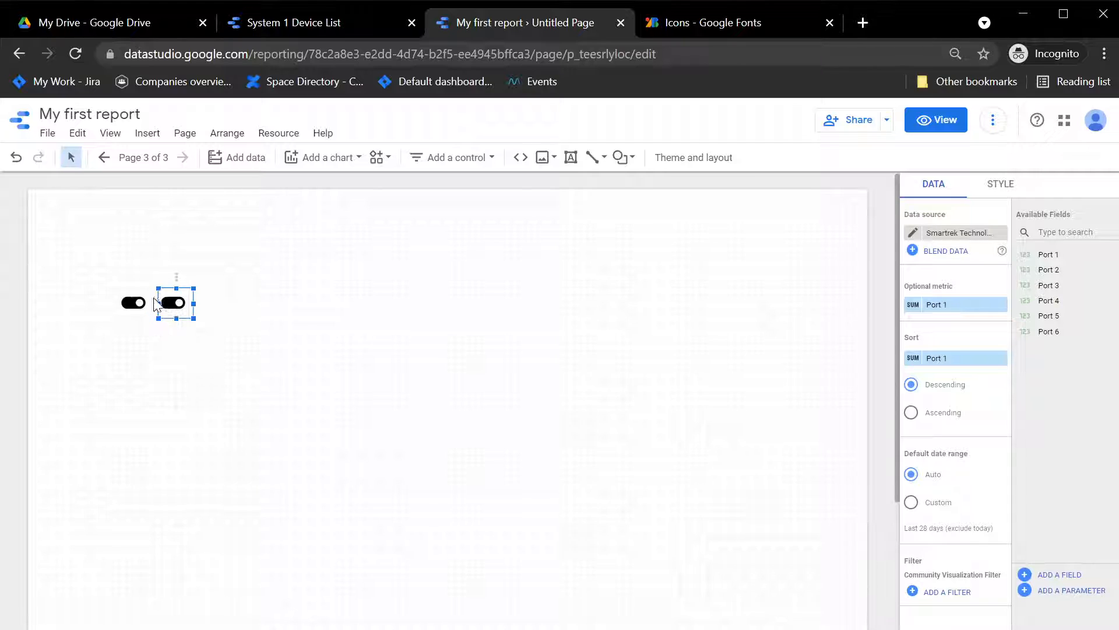
Step: Change the left icon's name to toggle_off, copying the Toggle Off name from the icon catalogue
click(138, 301)
click(1002, 186)
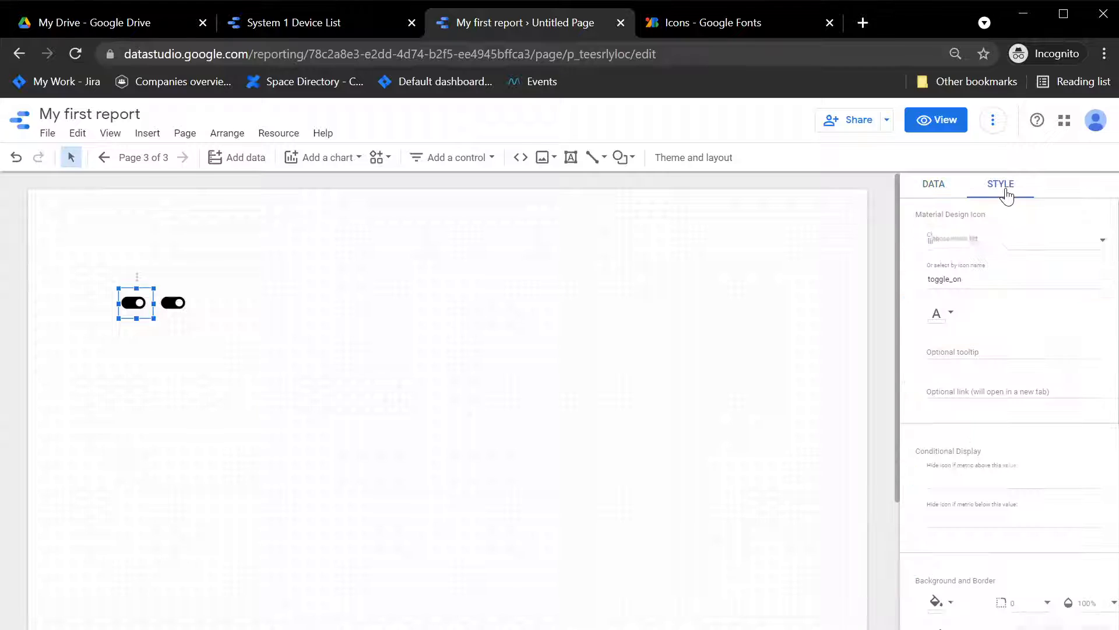
click(986, 280)
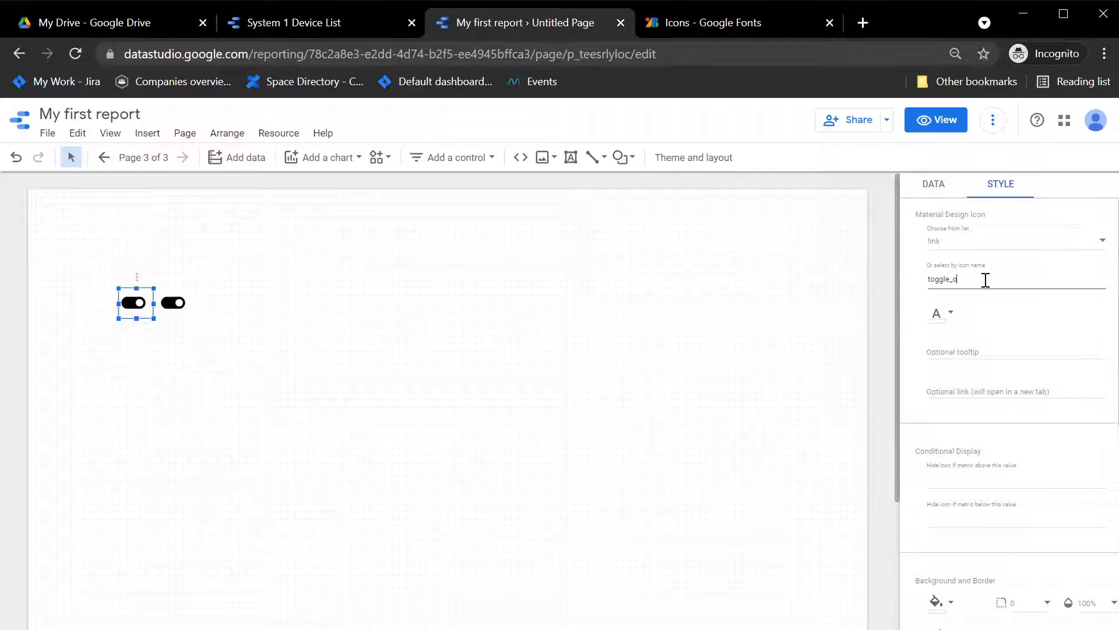
key(Return)
click(740, 26)
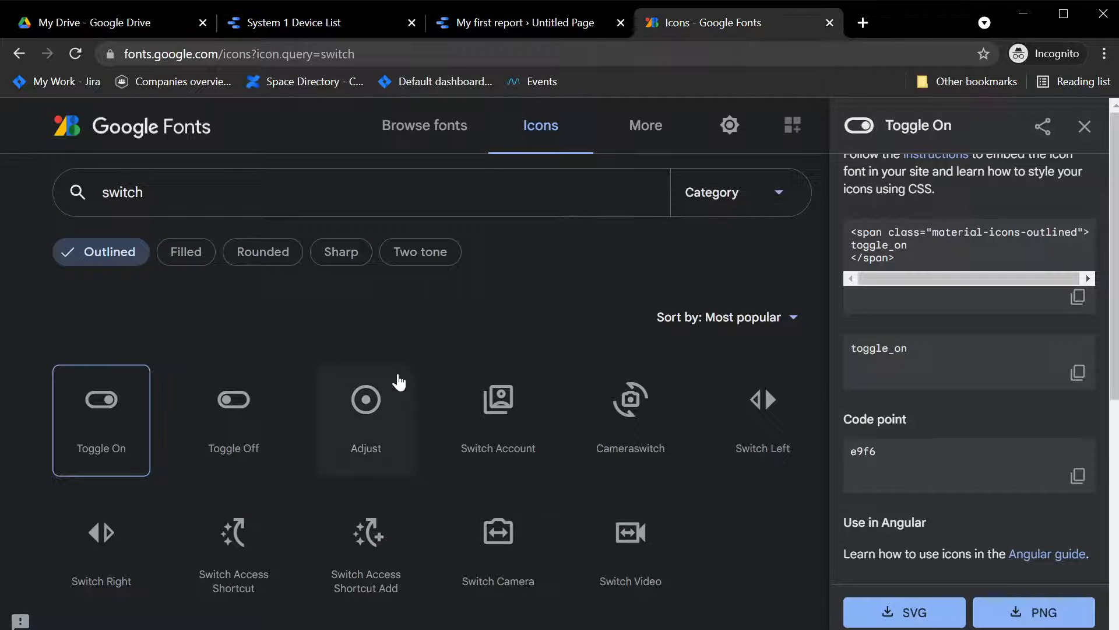
click(239, 423)
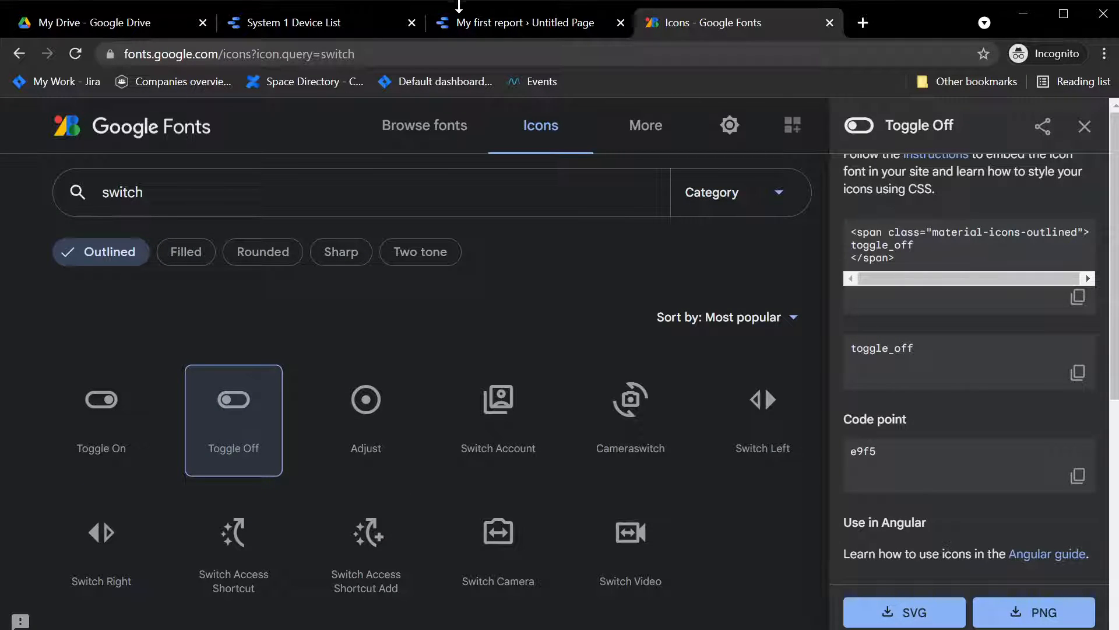
click(474, 21)
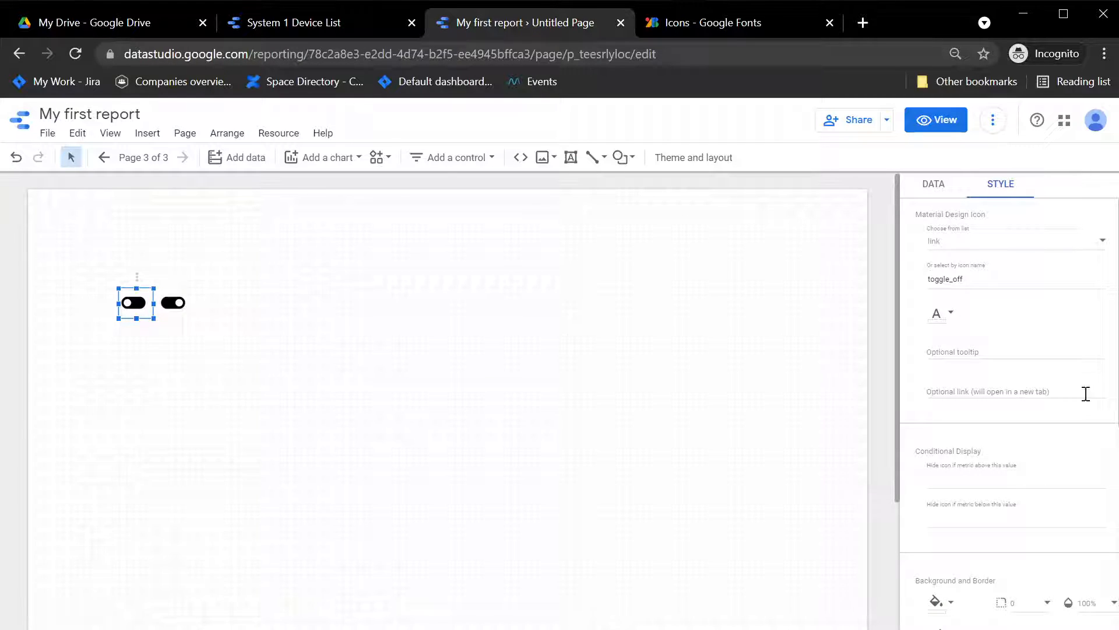
Step: Colour the toggle-off icon light grey and edit its conditional display threshold for hiding above a metric value
click(940, 314)
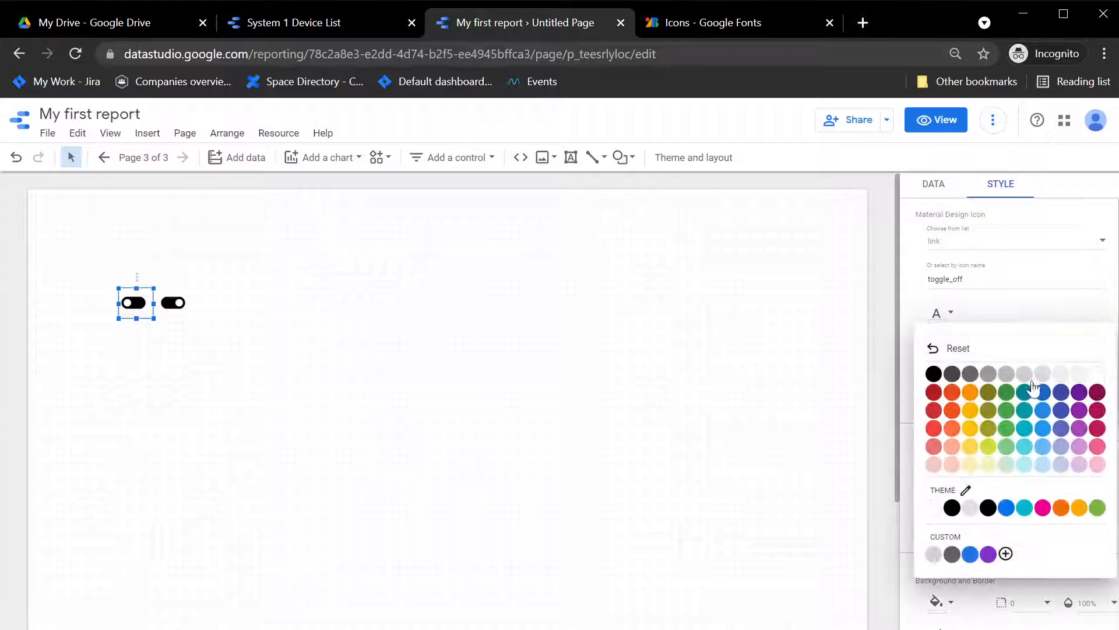
click(1042, 373)
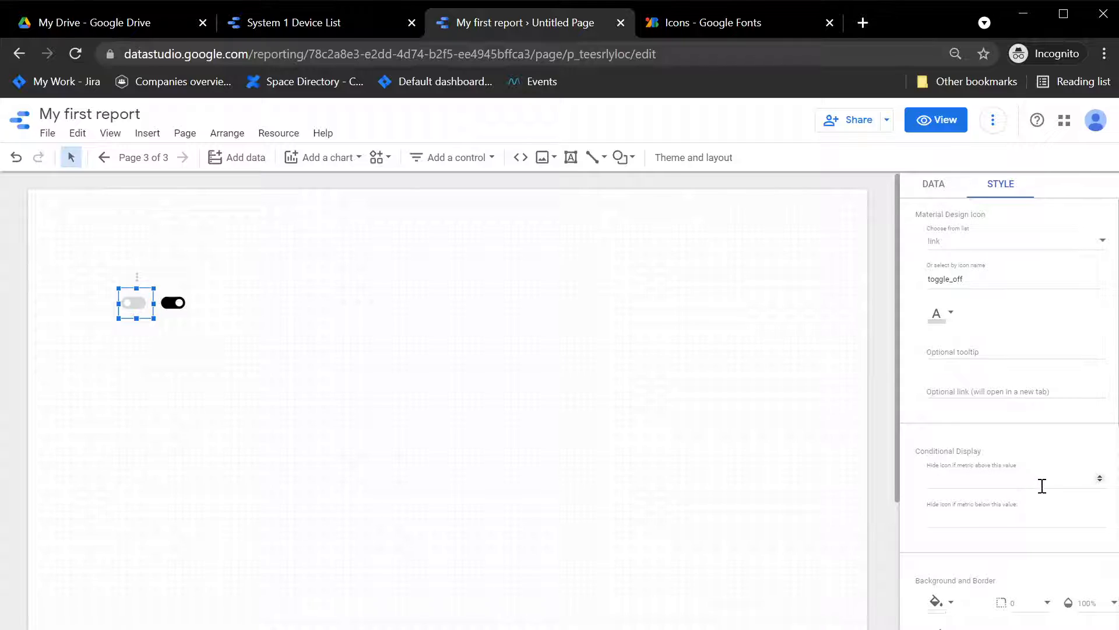
click(994, 484)
key(Return)
Step: Colour the toggle-on icon light red and set it to hide when the metric is below 0.5
click(170, 307)
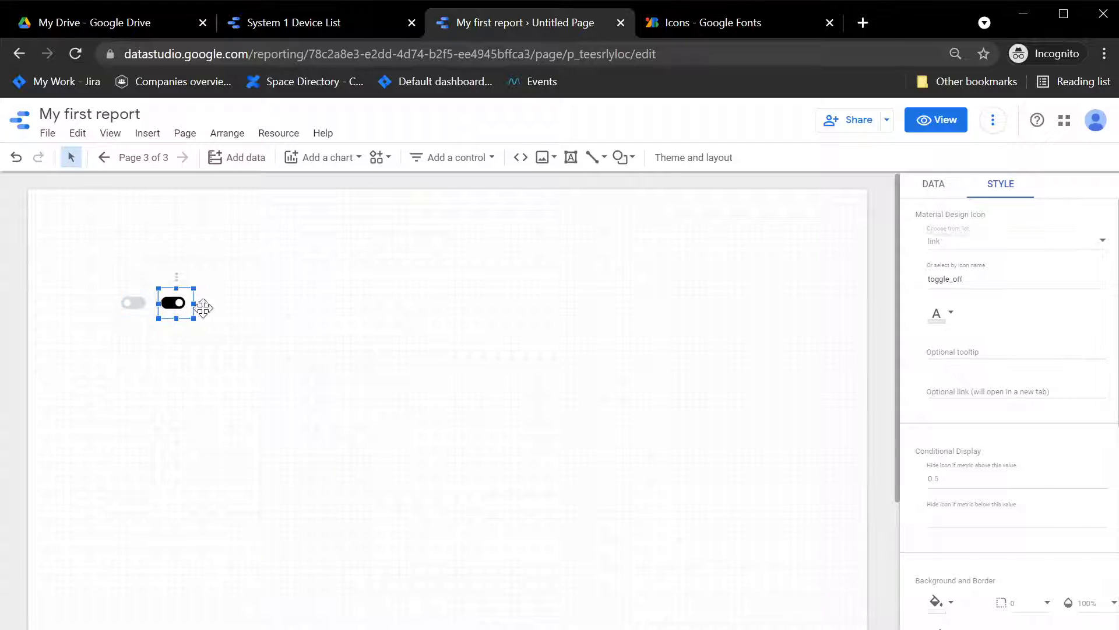
click(932, 314)
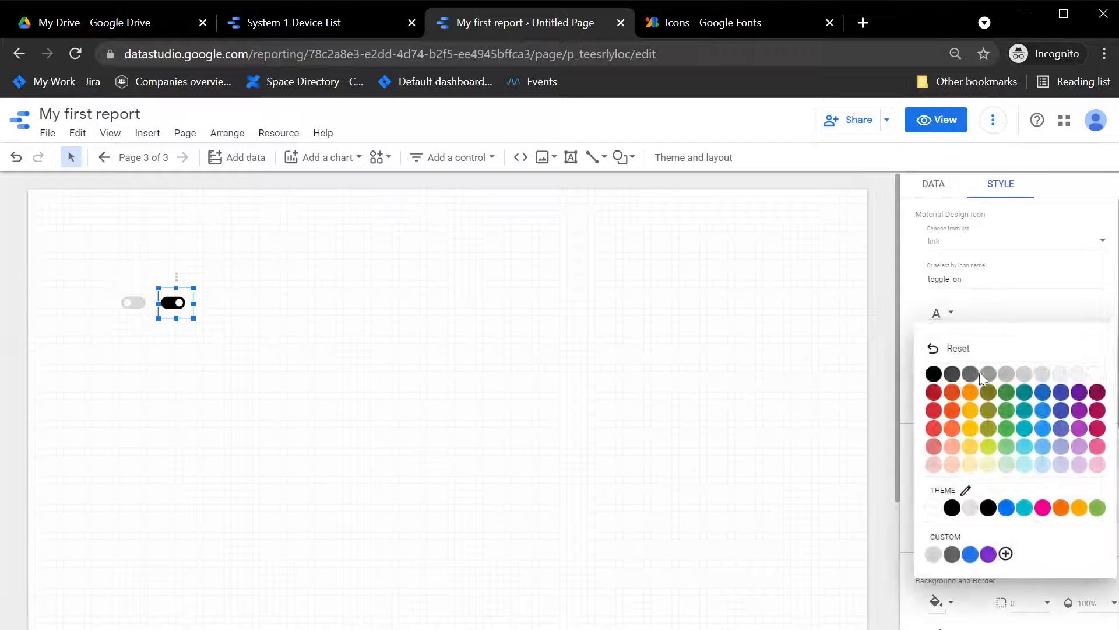
click(934, 446)
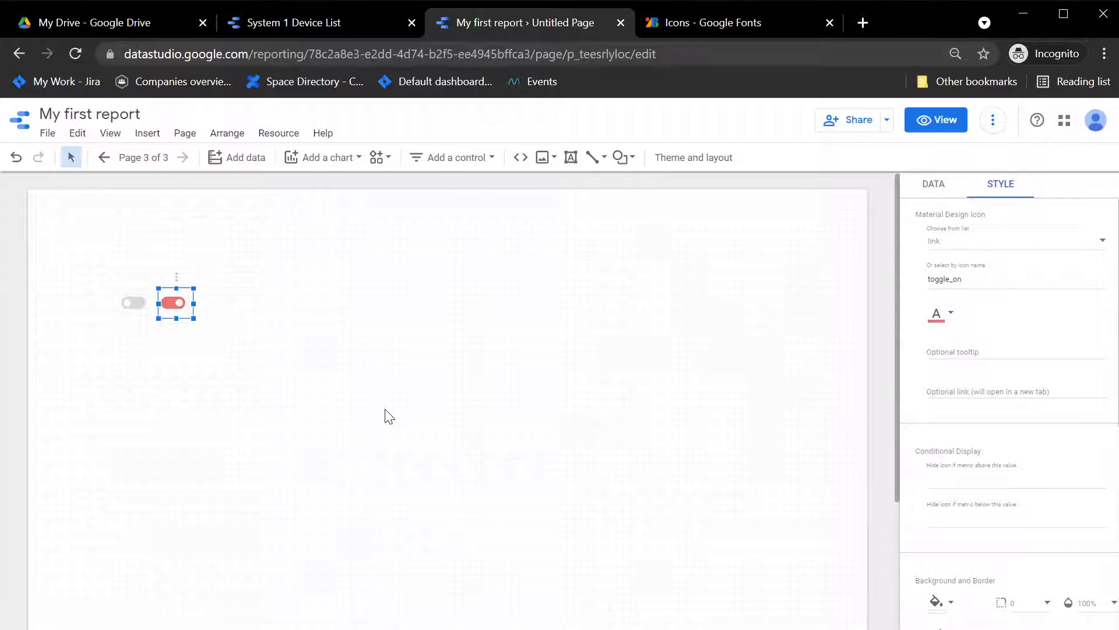
click(983, 518)
text(0.5)
Step: Insert a text box above the toggle icons reading Float 1
click(150, 133)
scroll(204, 526, down, 3)
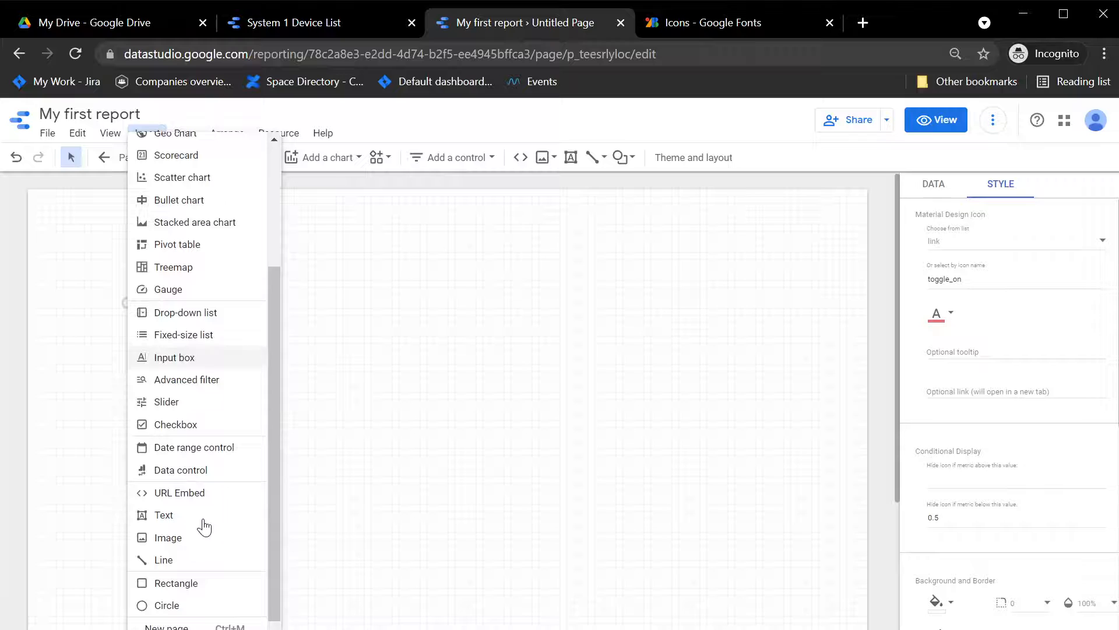
click(169, 514)
drag(120, 258, 203, 279)
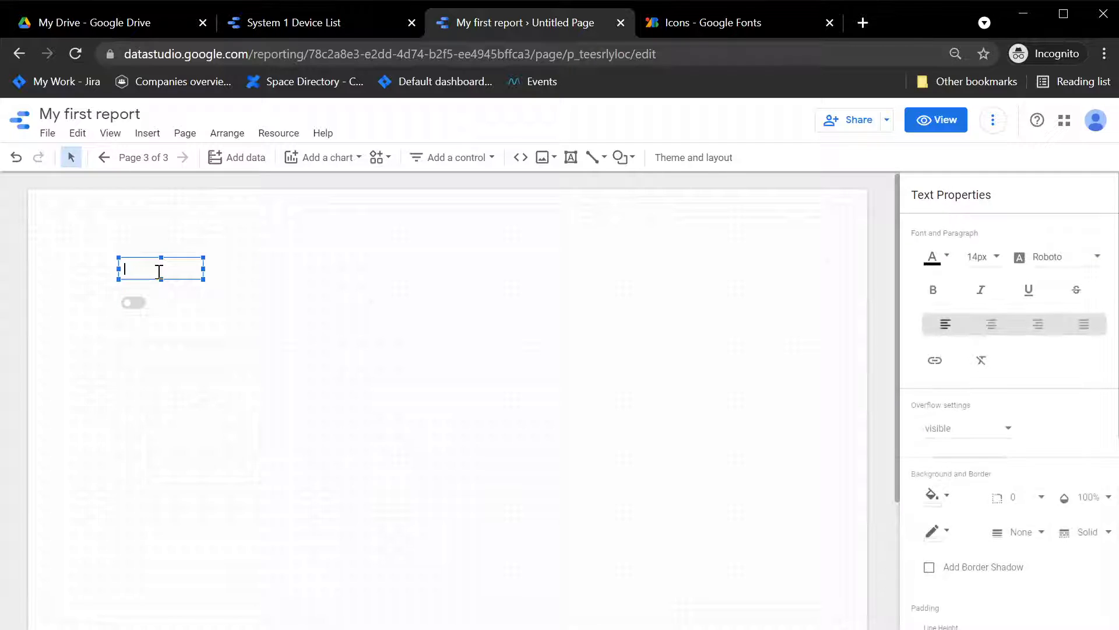
text(Float 1)
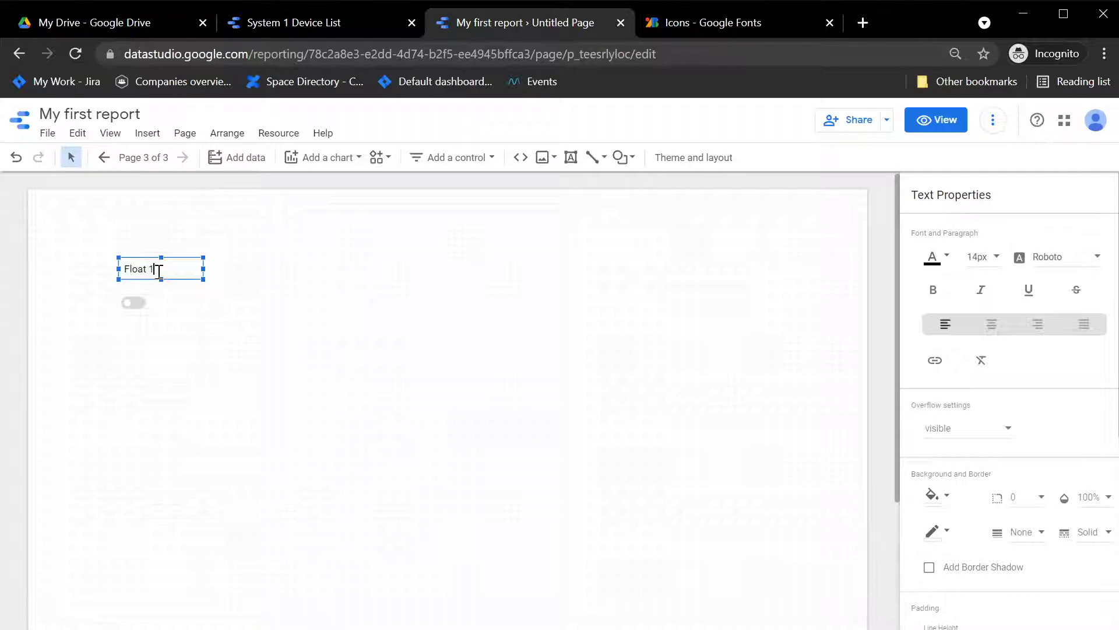
Step: Move the Float 1 label down so it sits just above the toggle icons
click(229, 320)
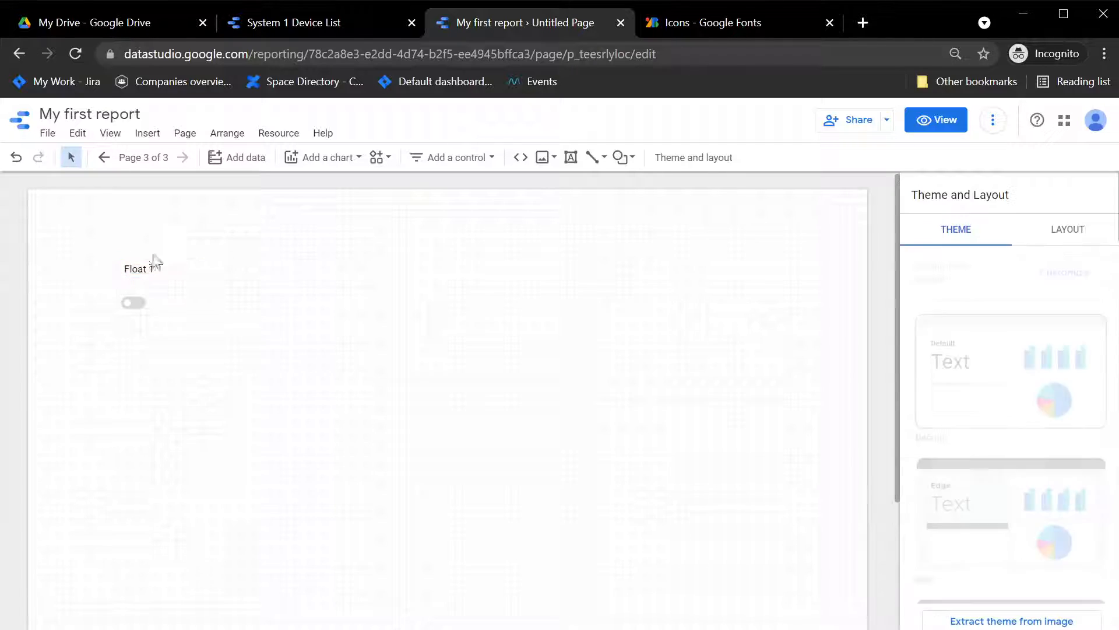
click(140, 266)
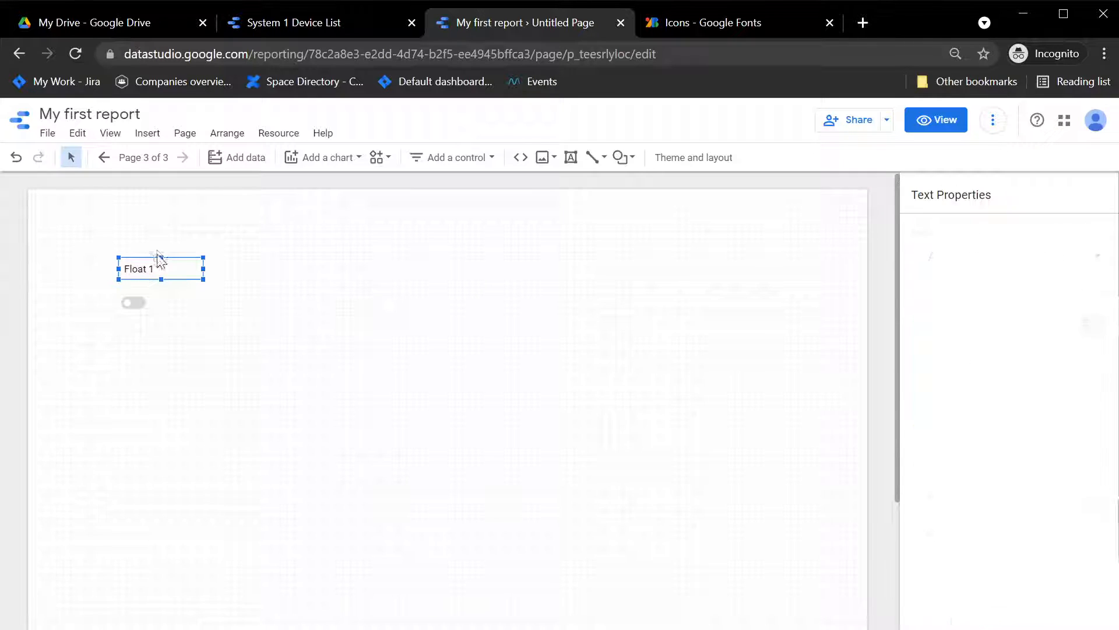
mouse_move(150, 260)
mouse_down()
mouse_move(148, 274)
mouse_move(140, 268)
mouse_up()
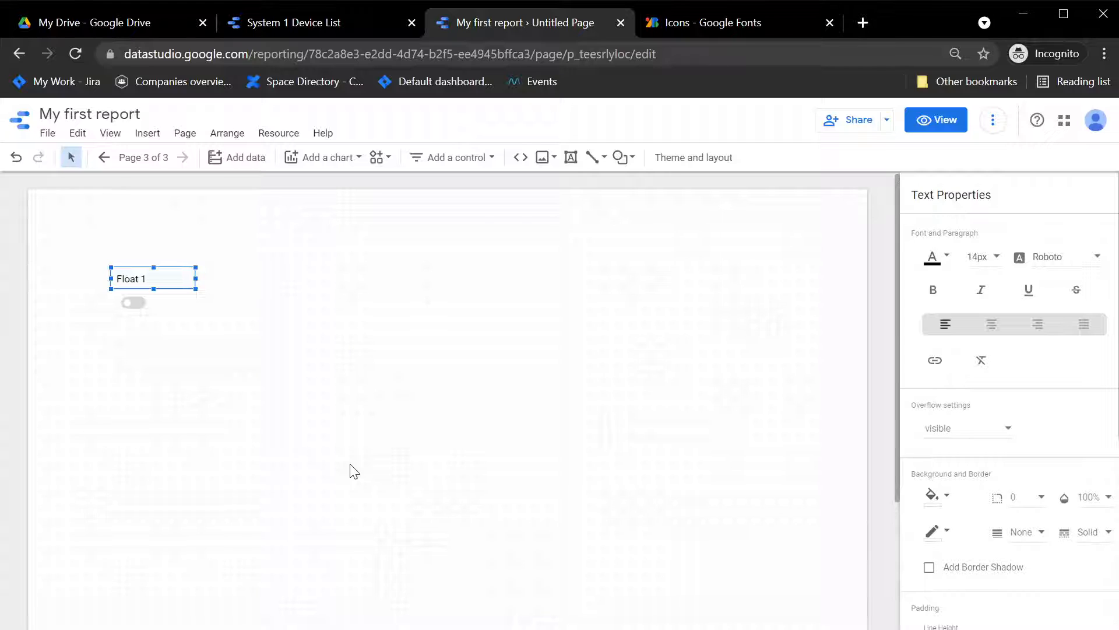
Step: Duplicate the Float 1 label with its two toggle icons and place the copy directly below the original set
click(260, 527)
drag(312, 380, 56, 245)
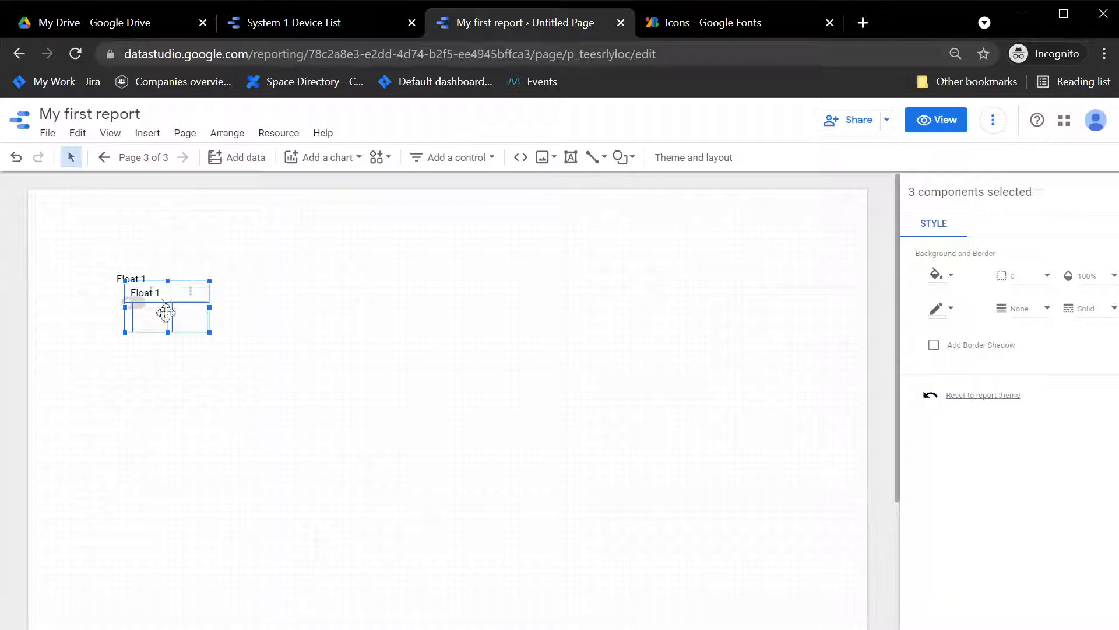
drag(165, 311, 179, 325)
key(Down)
key(Down)
key(Down)
key(Down)
key(Down)
key(Down)
key(Down)
key(Down)
key(Down)
key(Down)
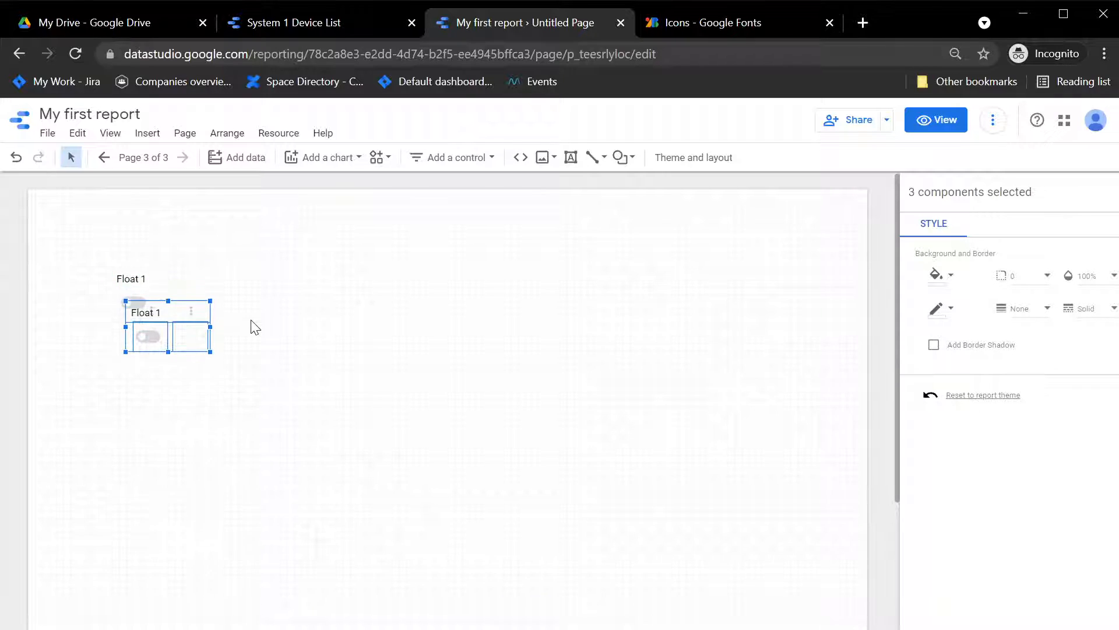
key(Left)
key(Left)
key(Left)
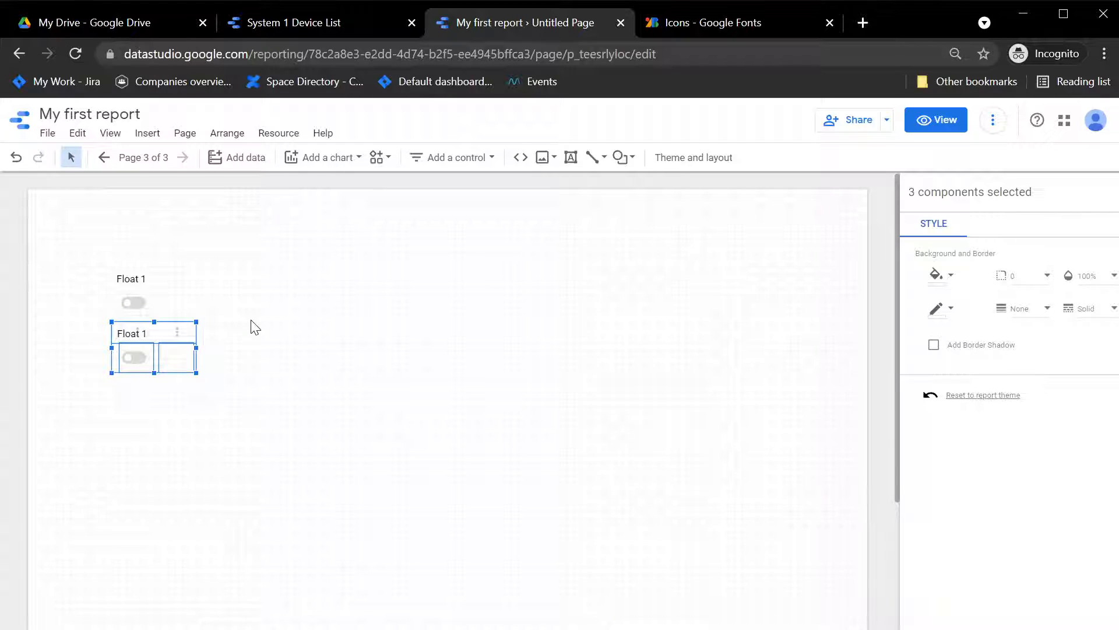
Step: Duplicate the copied label and icons again and position the third set below the second
key(ctrl+d)
key(Down)
key(Down)
key(Down)
key(Down)
key(Down)
key(Down)
key(Down)
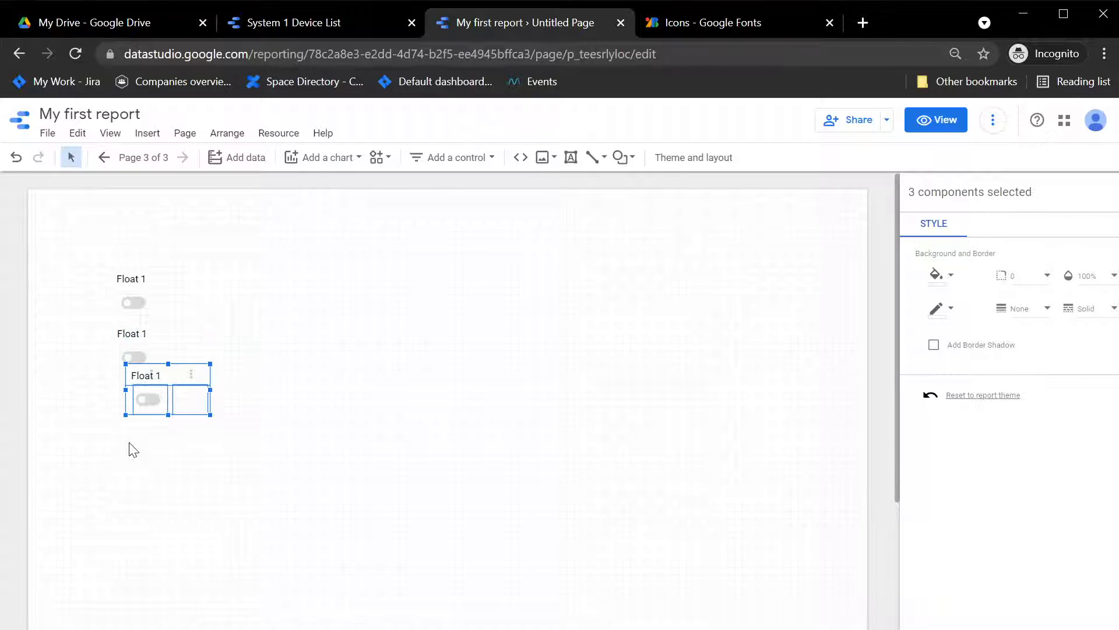
key(Down)
key(Down)
key(Down)
key(Left)
key(Left)
key(Left)
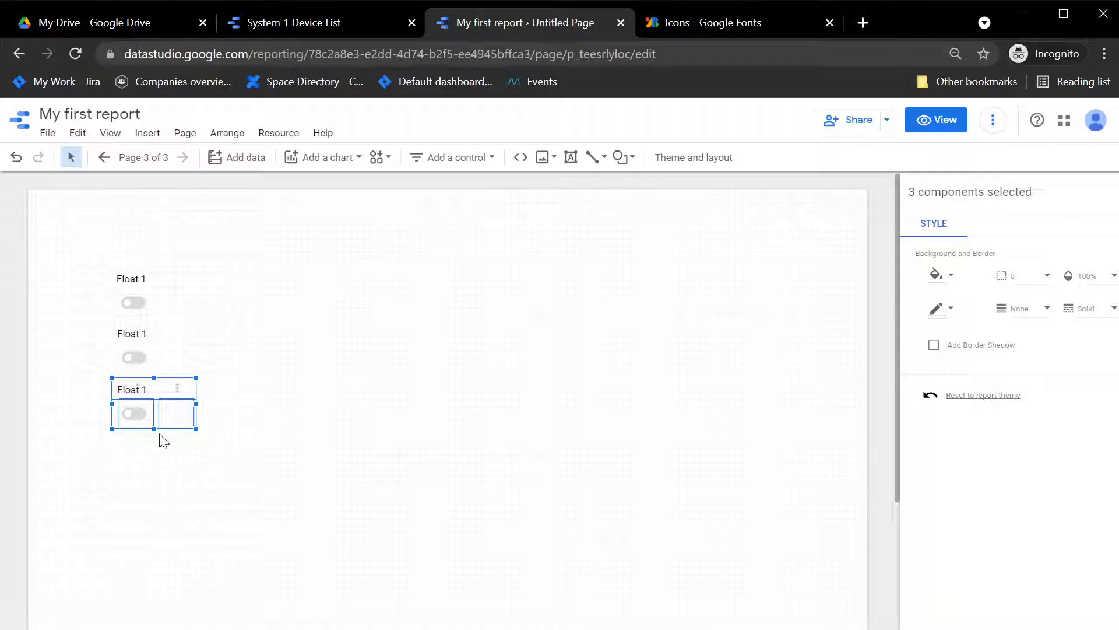
Step: Rename the second label to Float 2 and the third label to Float 3
click(145, 331)
click(144, 322)
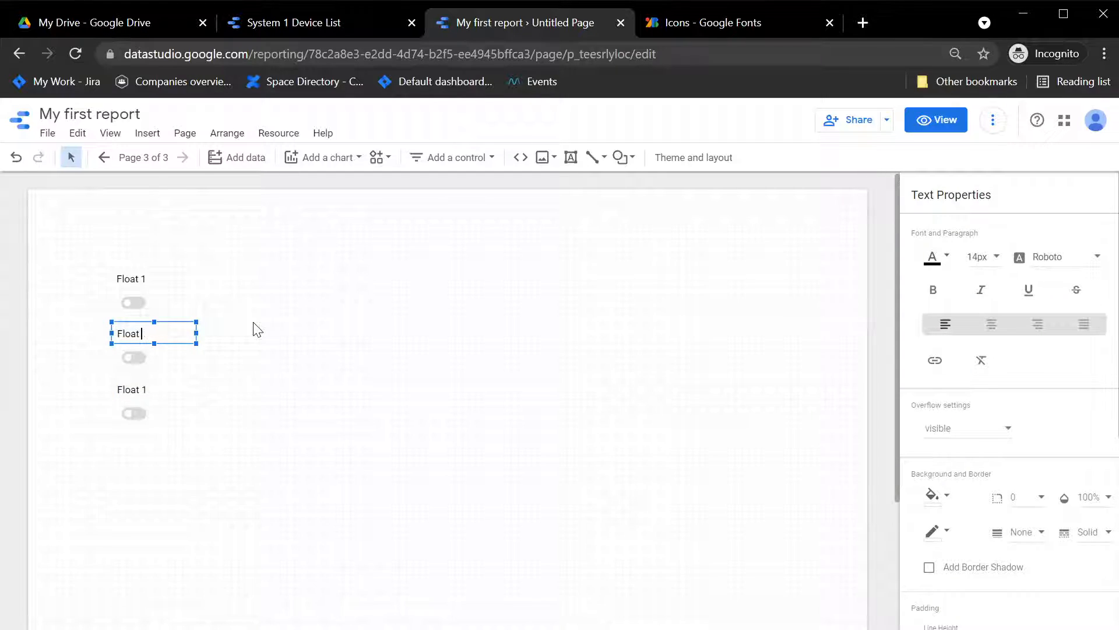
text(2)
click(143, 386)
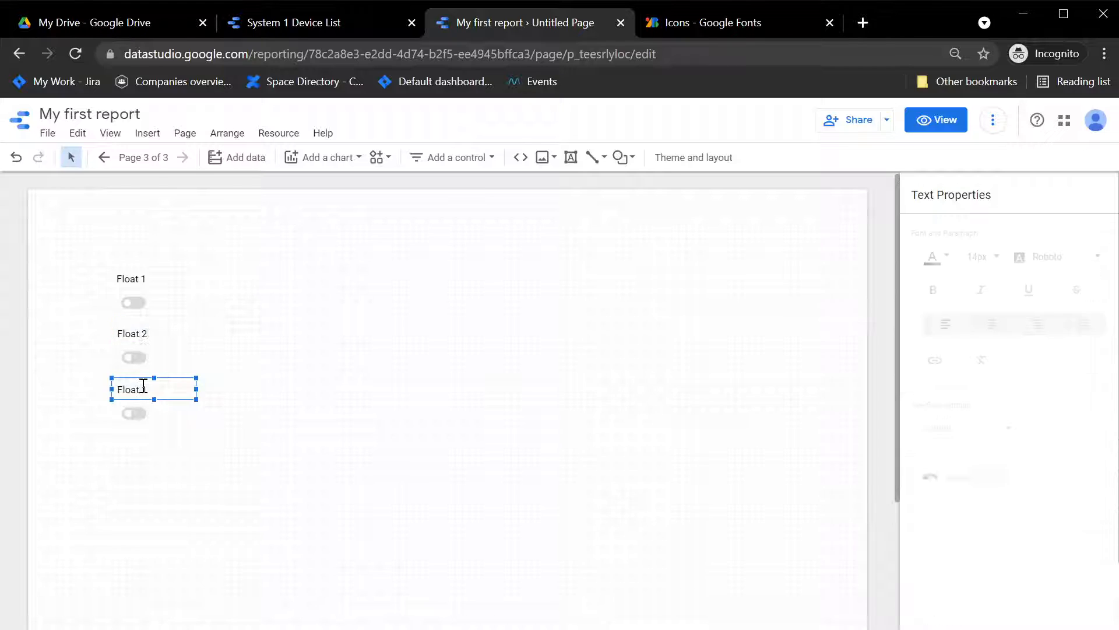
key(BackSpace)
text(3)
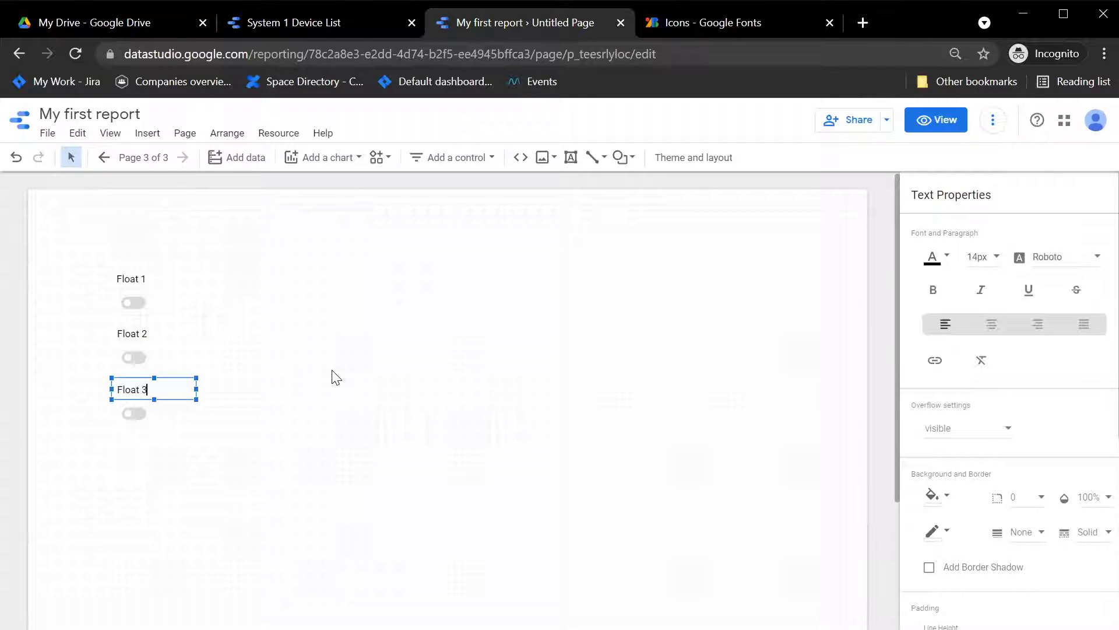
click(353, 357)
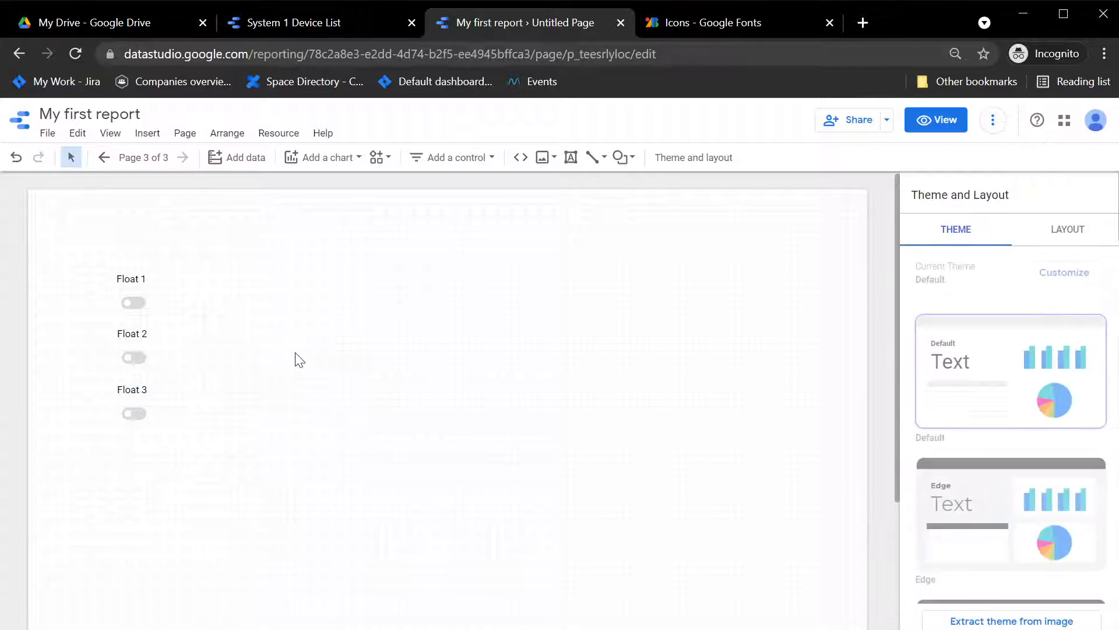
Step: Set the metric of both toggle icons in the second row to Port 2
click(137, 353)
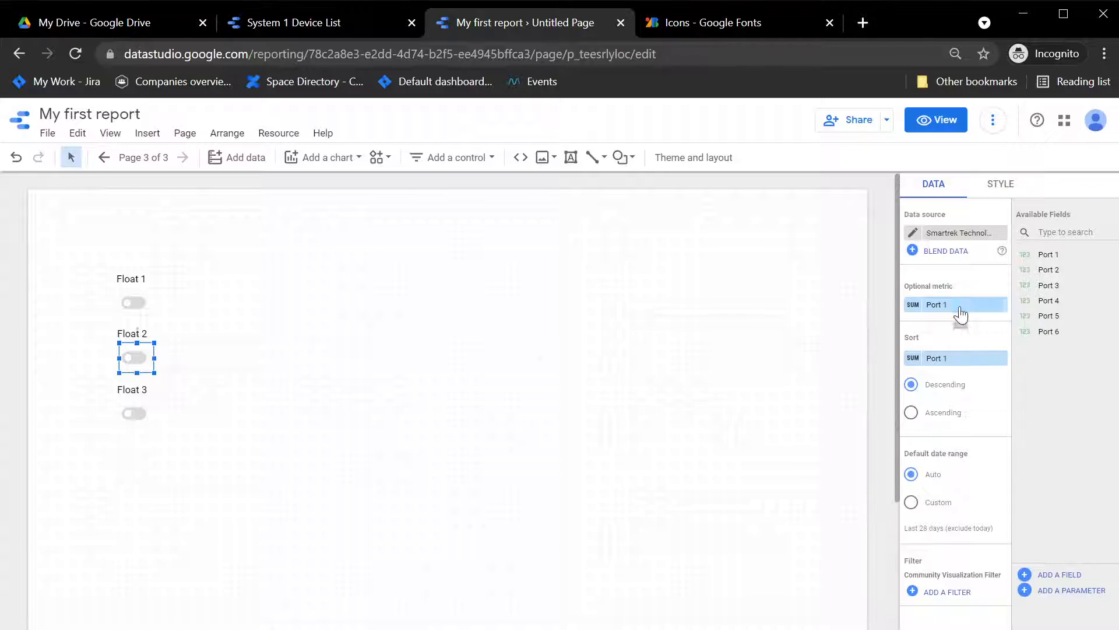
drag(1058, 269, 958, 308)
drag(181, 363, 222, 363)
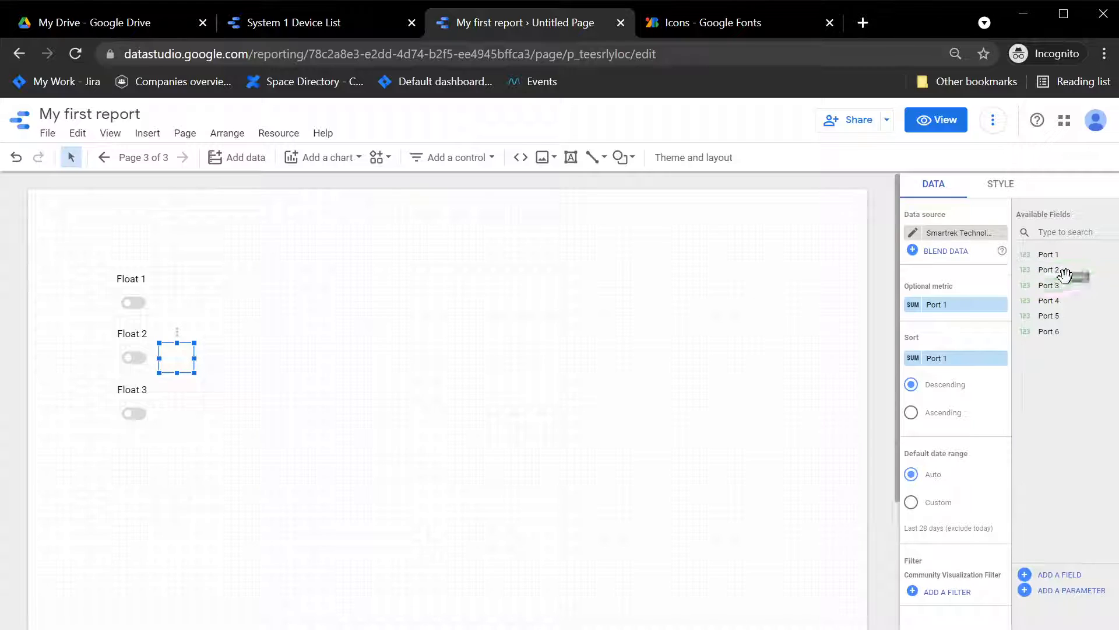
drag(1058, 267, 947, 305)
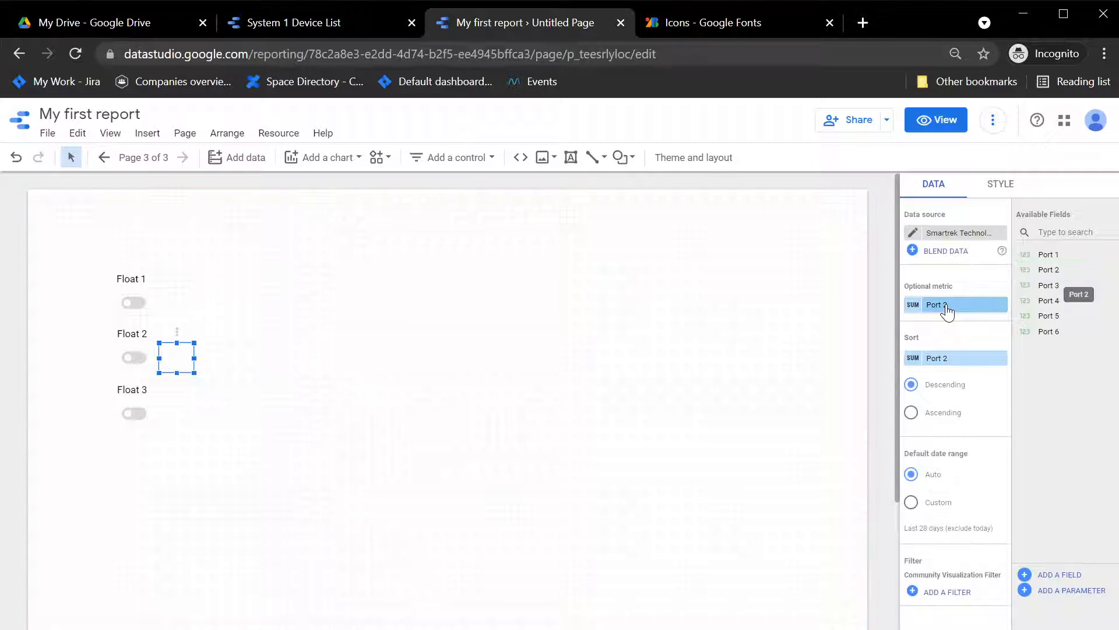
Step: Set the metric and sort of both toggle icons in the third row to Port 3
click(142, 415)
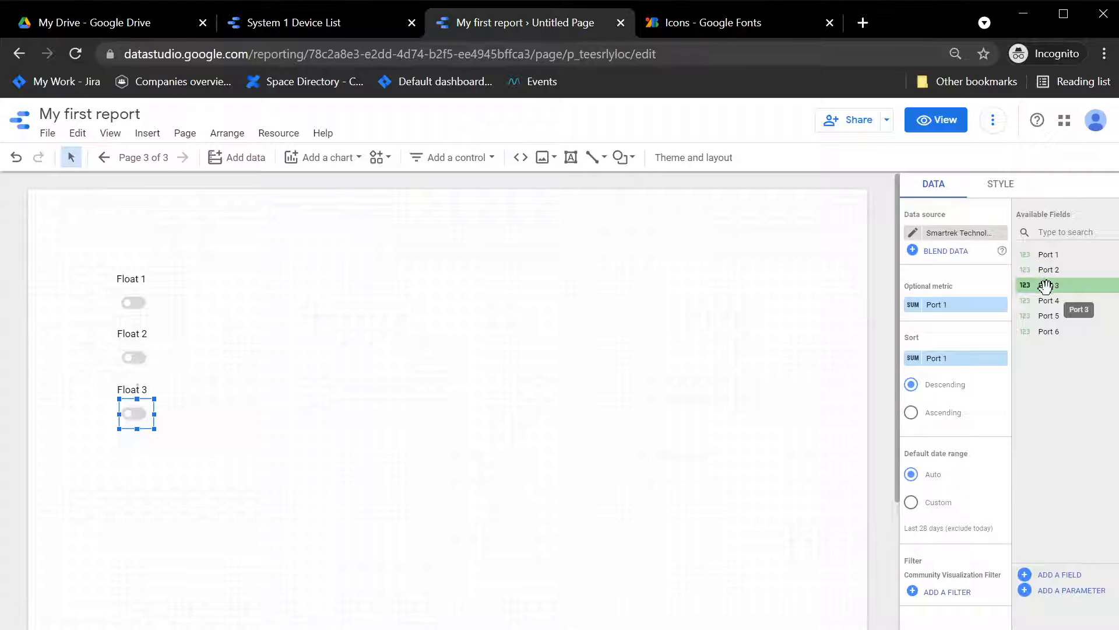
drag(1044, 286, 944, 364)
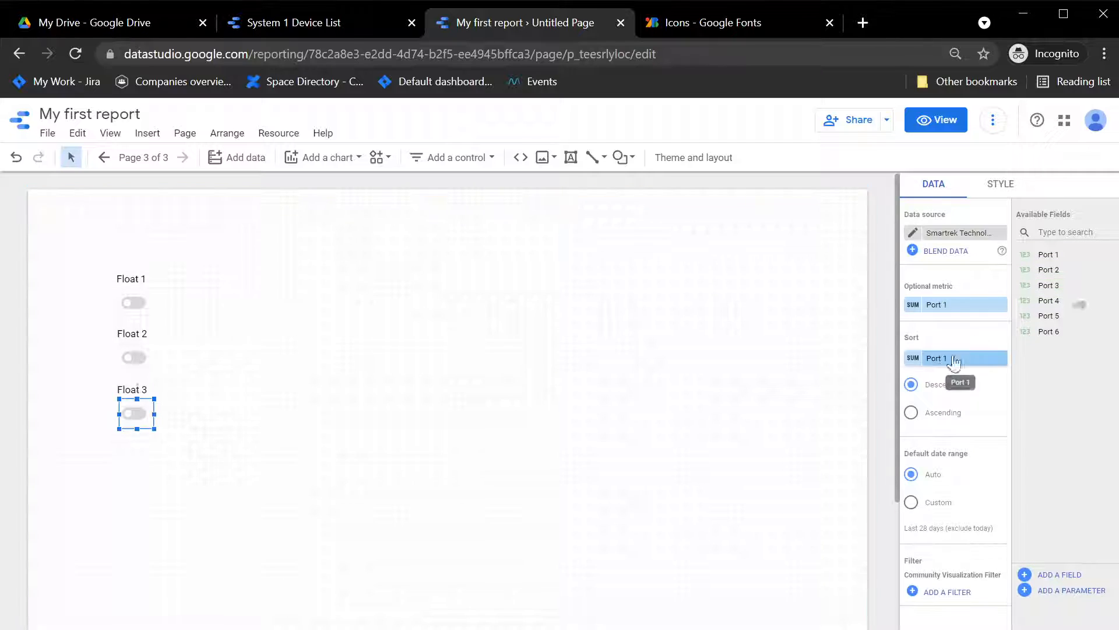
drag(1058, 288, 944, 317)
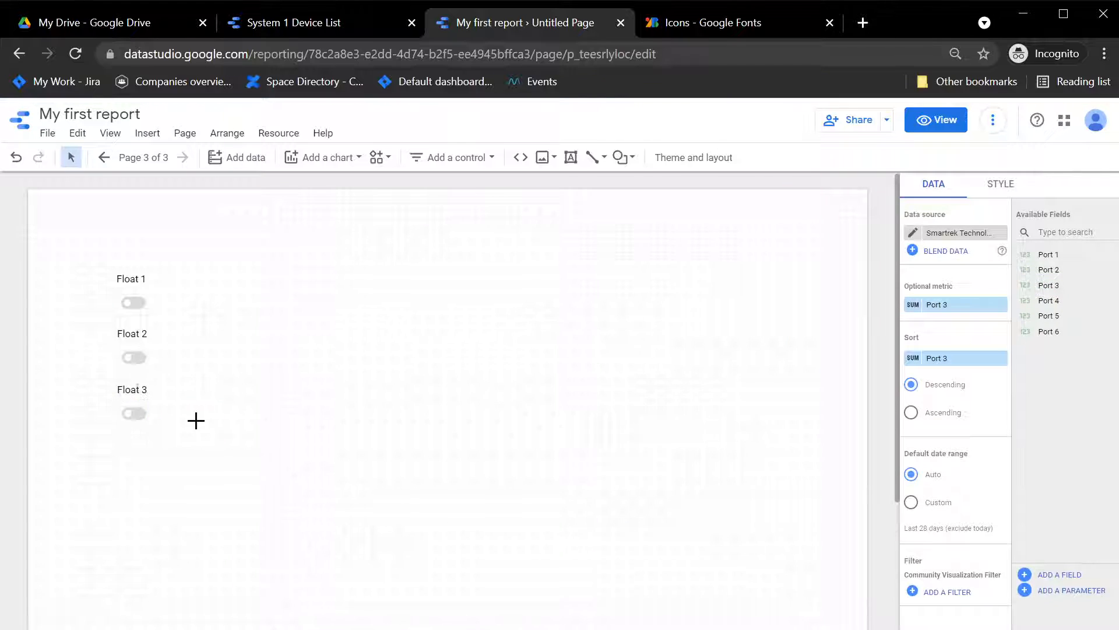
click(174, 410)
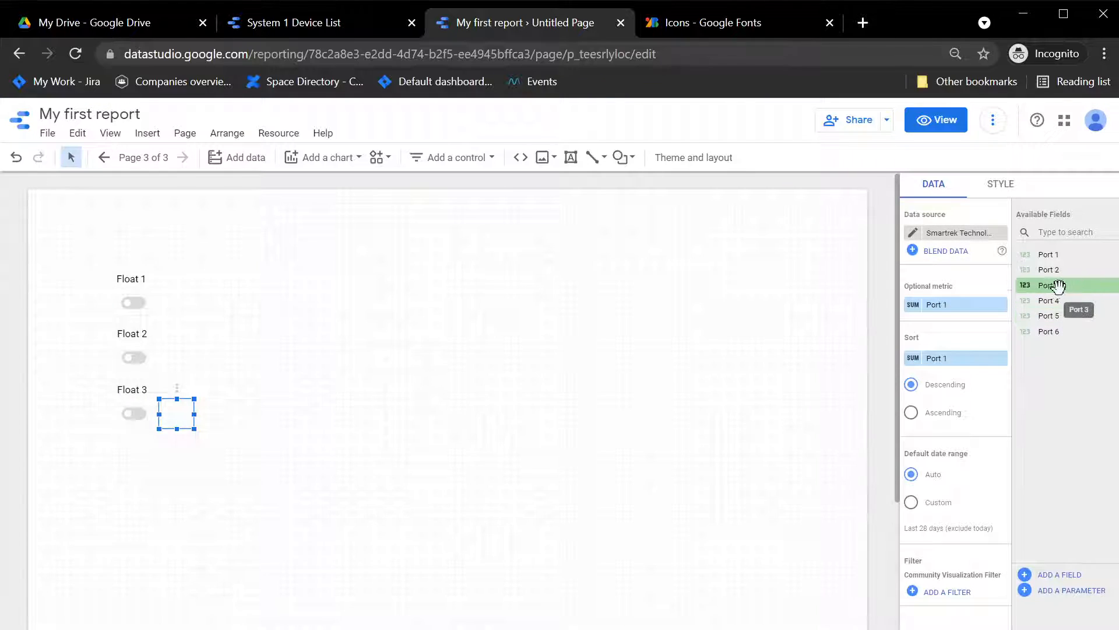
drag(1058, 284, 945, 310)
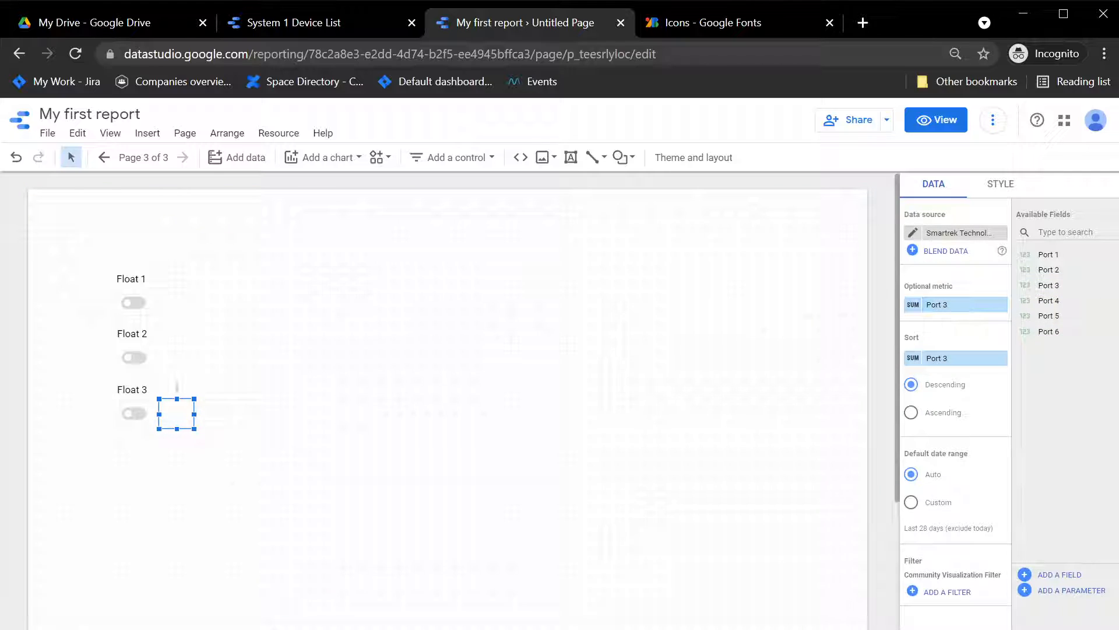
Step: Check which port metric each toggle icon in the first and second rows uses
click(184, 352)
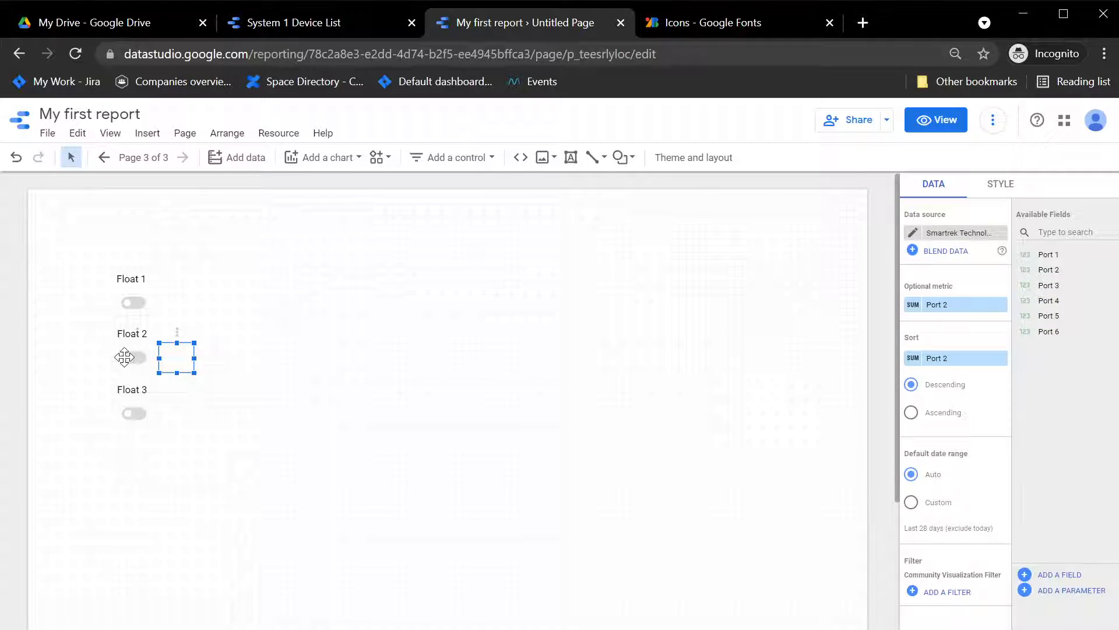
click(131, 357)
click(170, 305)
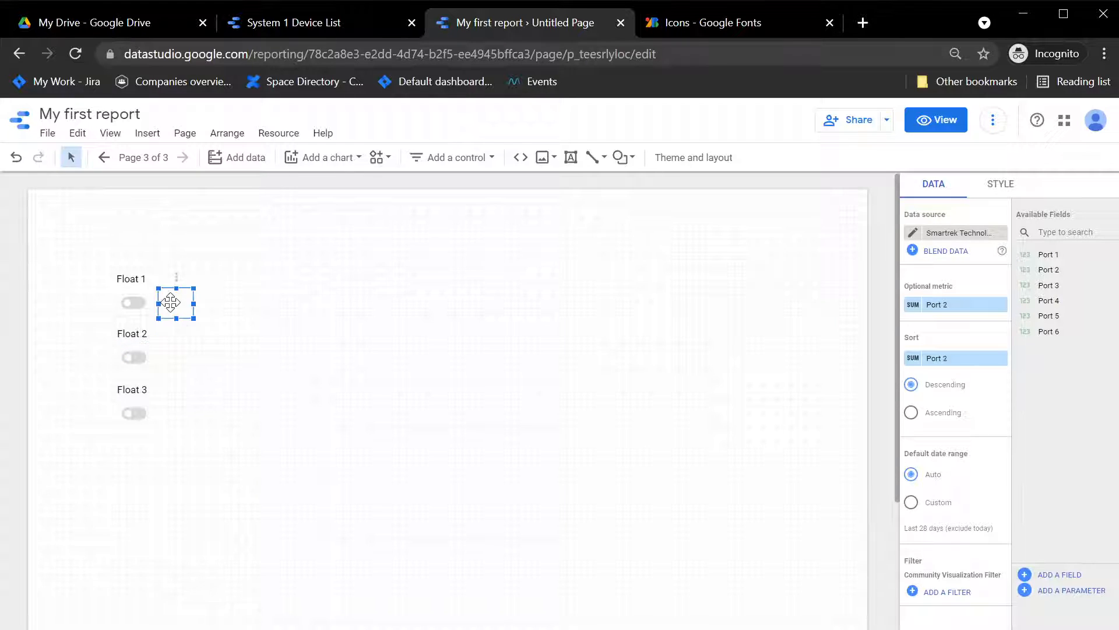
click(120, 300)
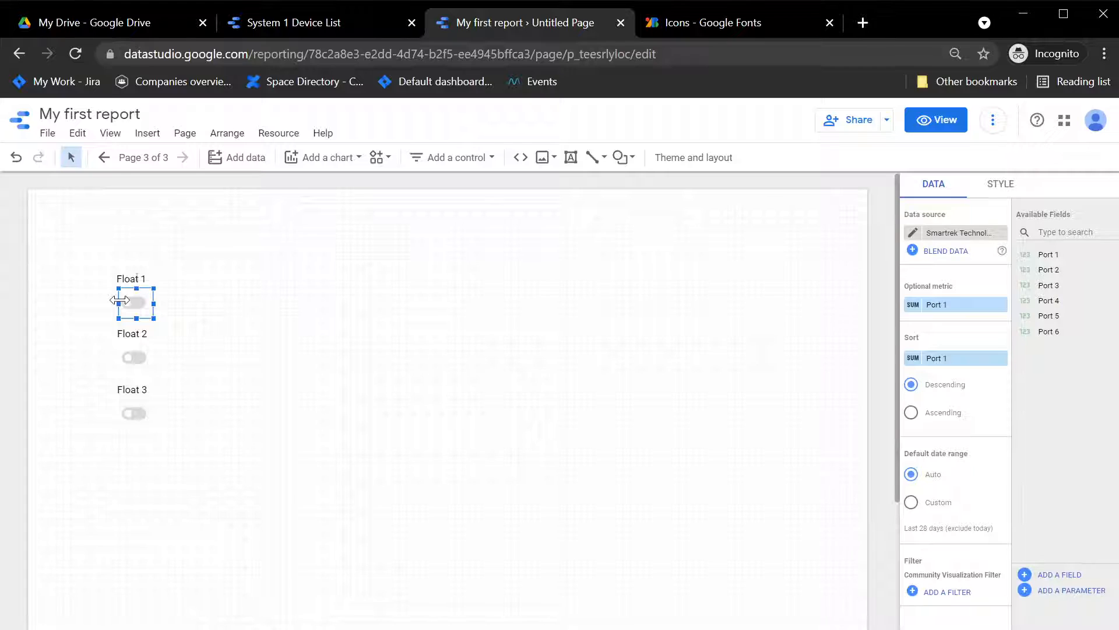
click(184, 302)
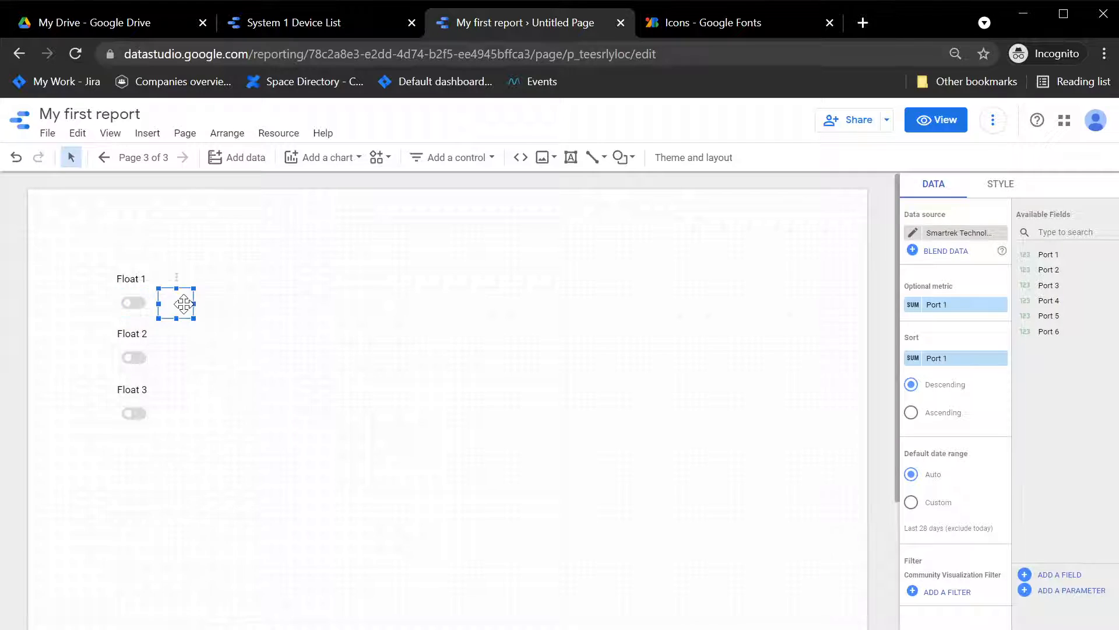
mouse_move(185, 302)
mouse_down()
mouse_move(142, 314)
mouse_move(155, 316)
mouse_move(188, 282)
mouse_up()
key(ctrl+z)
click(208, 317)
Step: Select the three toggle-on icons and move them left so they overlap the toggle-off icons
click(180, 302)
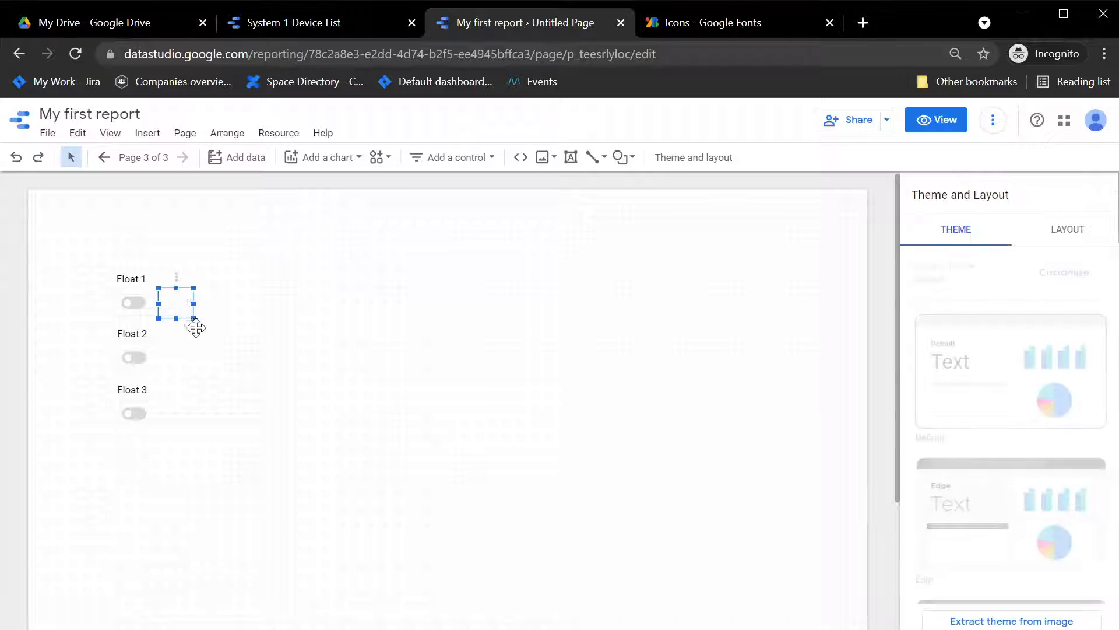
shift+click(180, 353)
shift+click(177, 410)
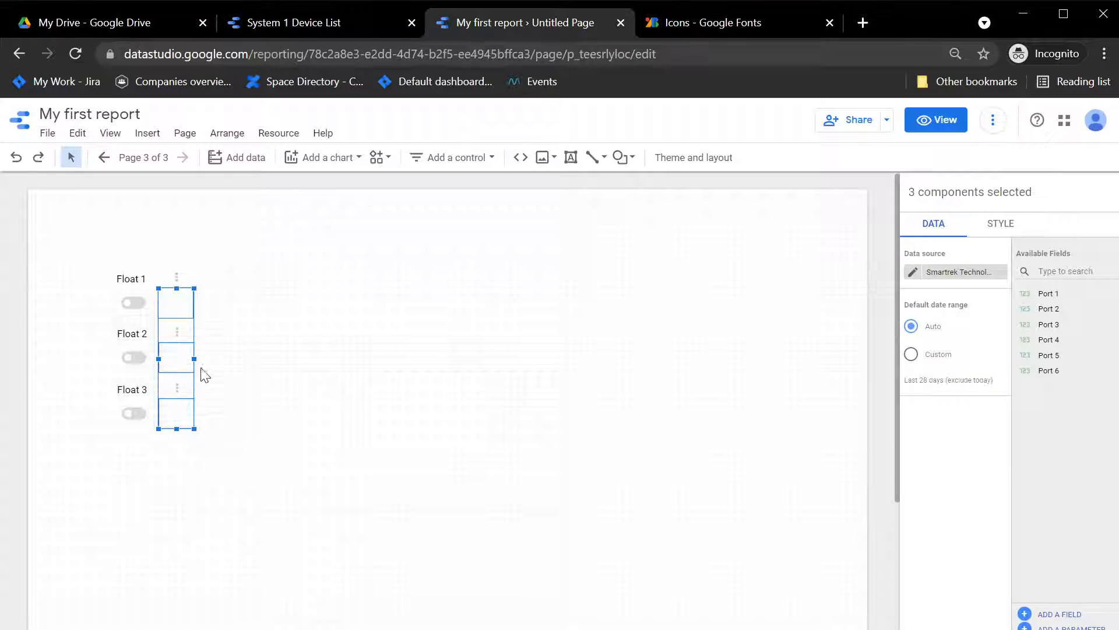
drag(167, 360, 135, 366)
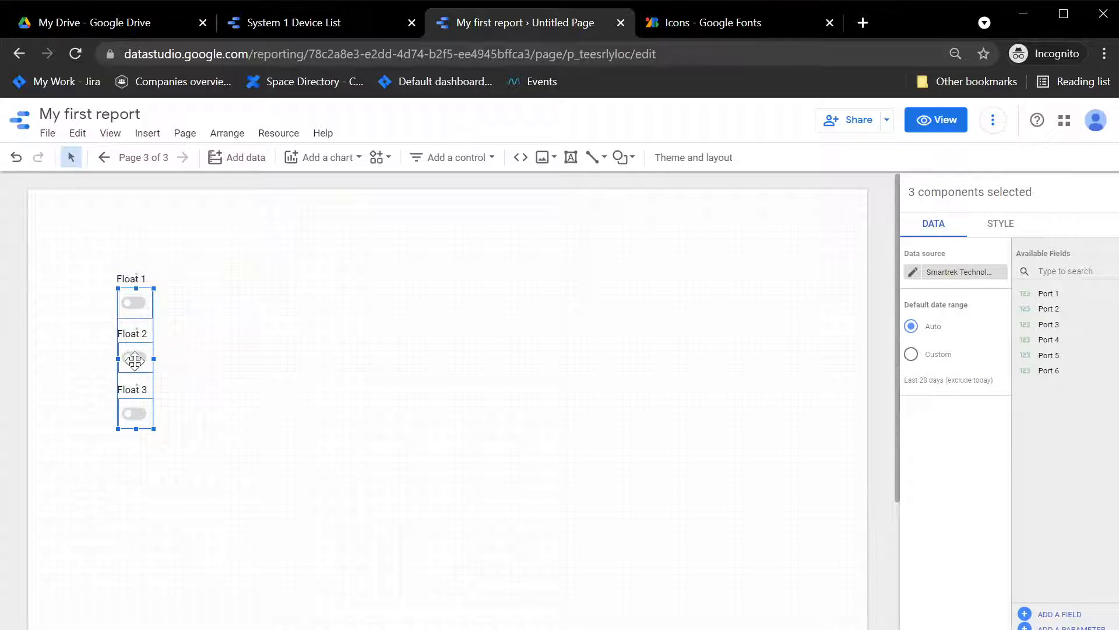
click(355, 355)
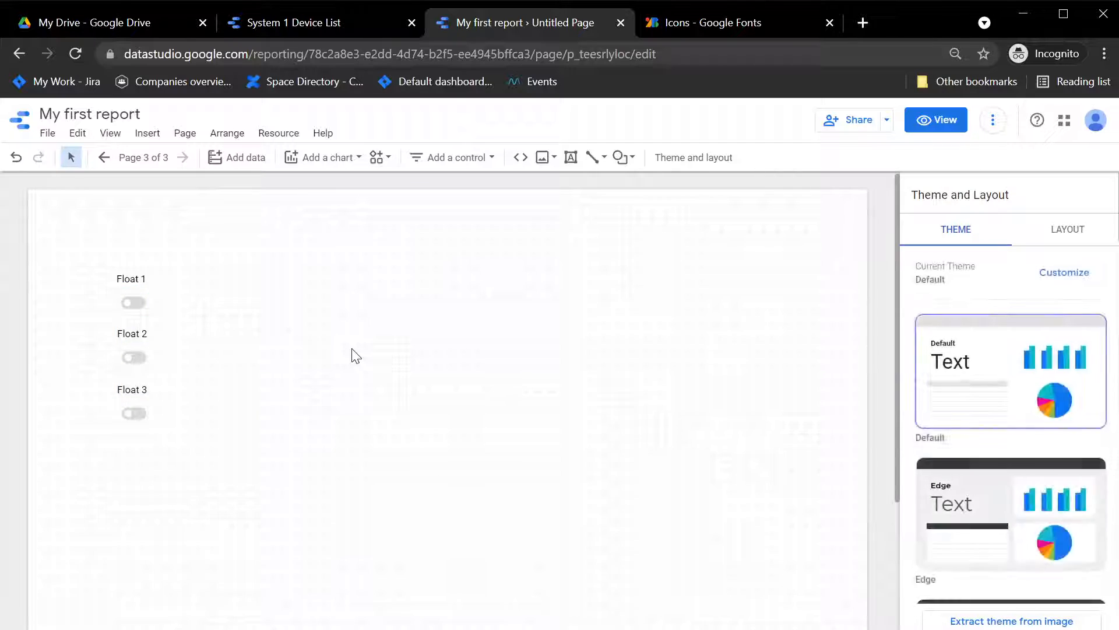